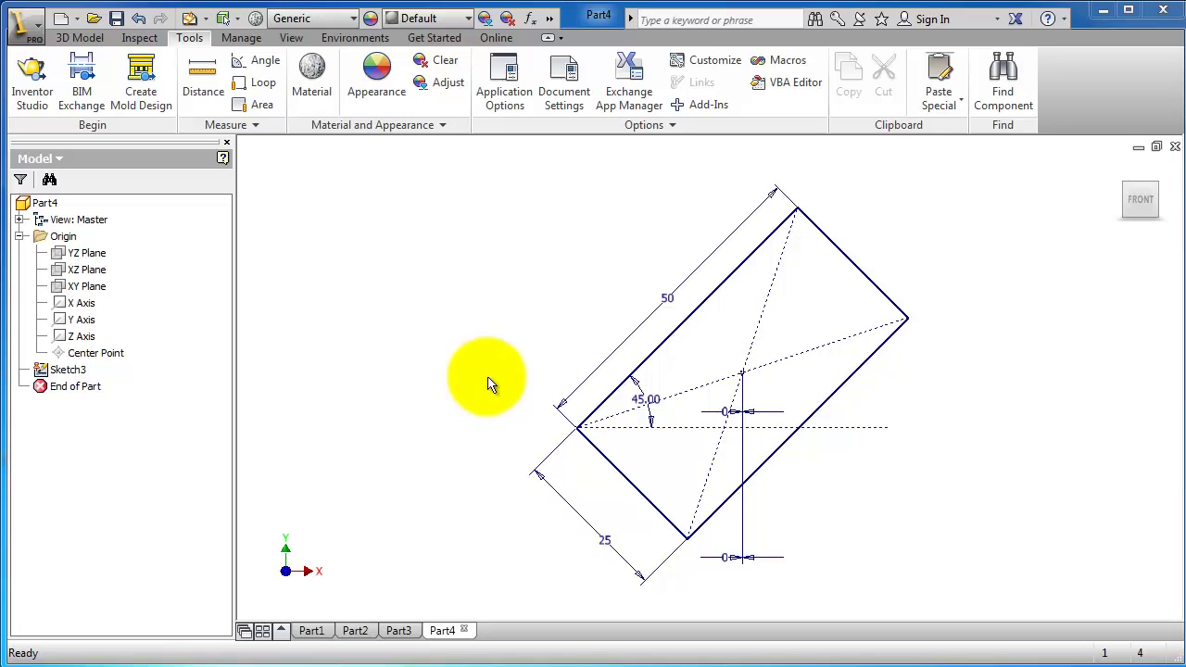
Step: Open Sketch3, with its 50 by 25 rectangle tilted at 45°, for editing
click(68, 370)
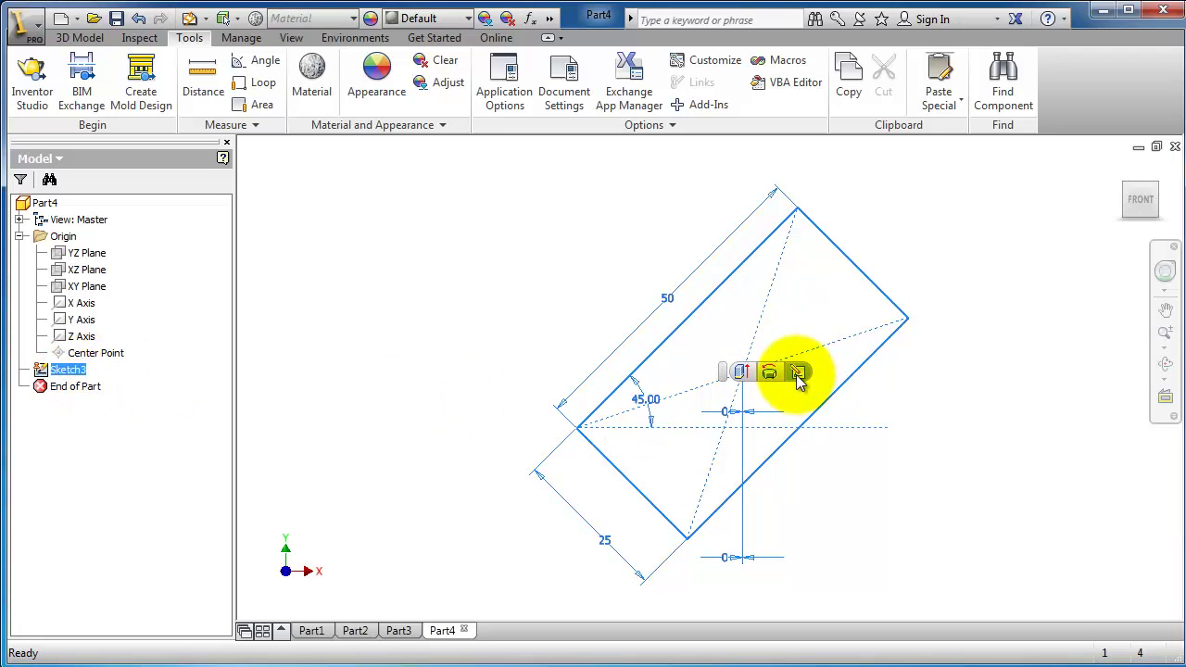
click(798, 380)
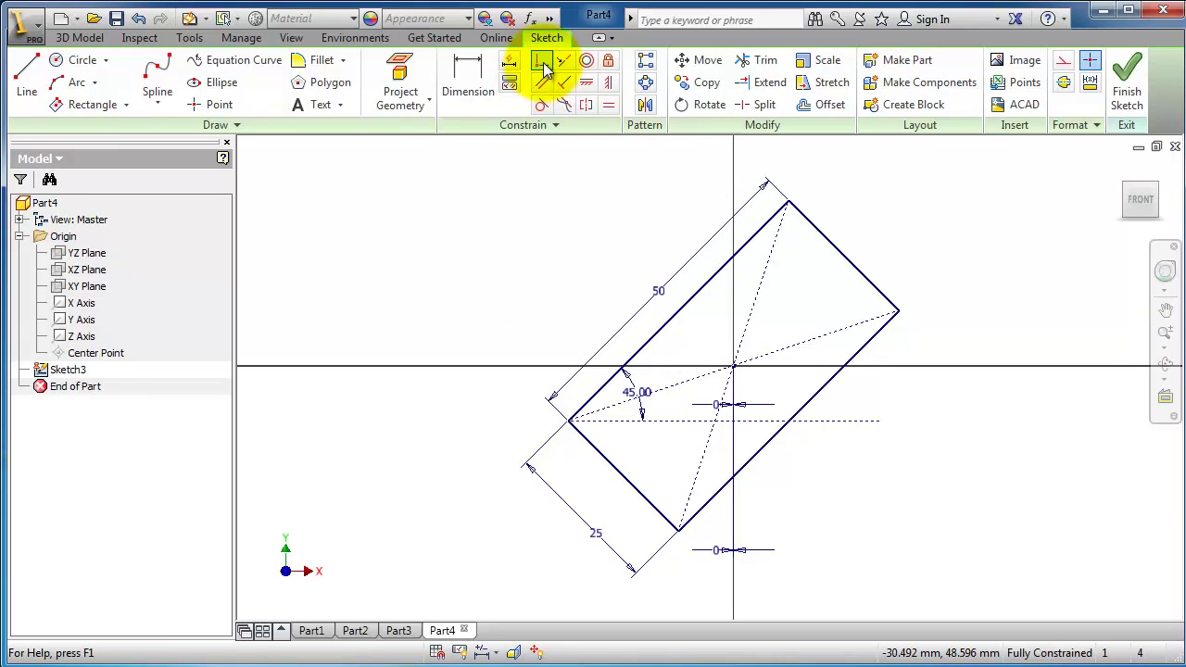
Step: Draw a steep line from the upper left down to the rectangle's lower-left corner
click(26, 74)
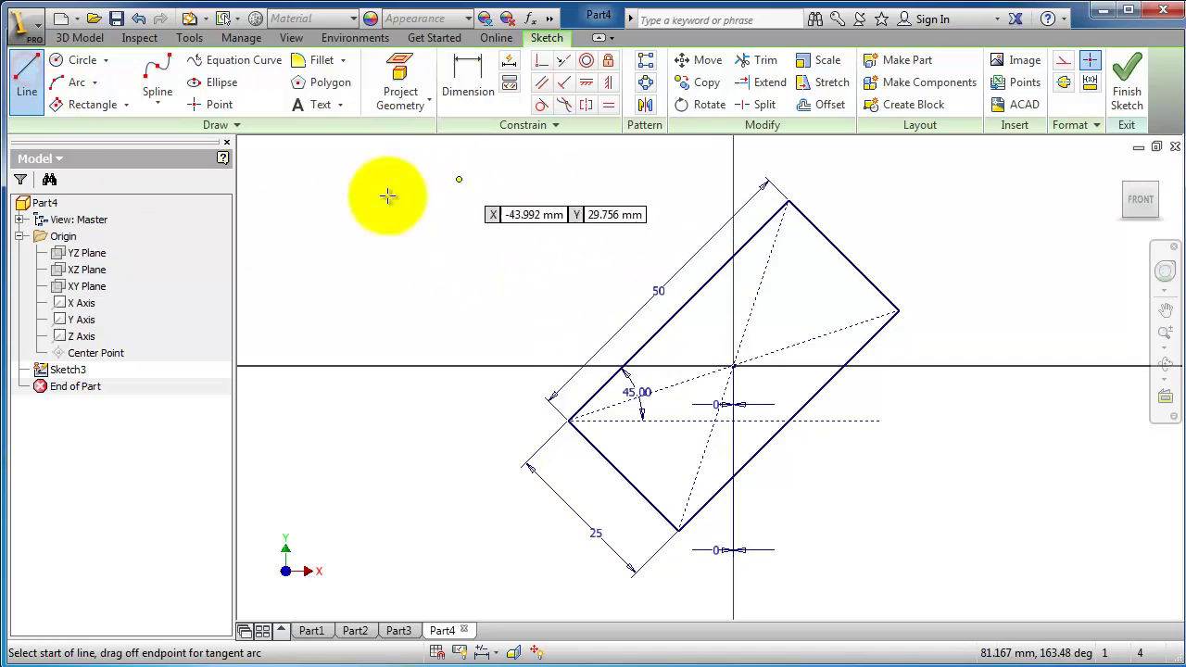
click(494, 211)
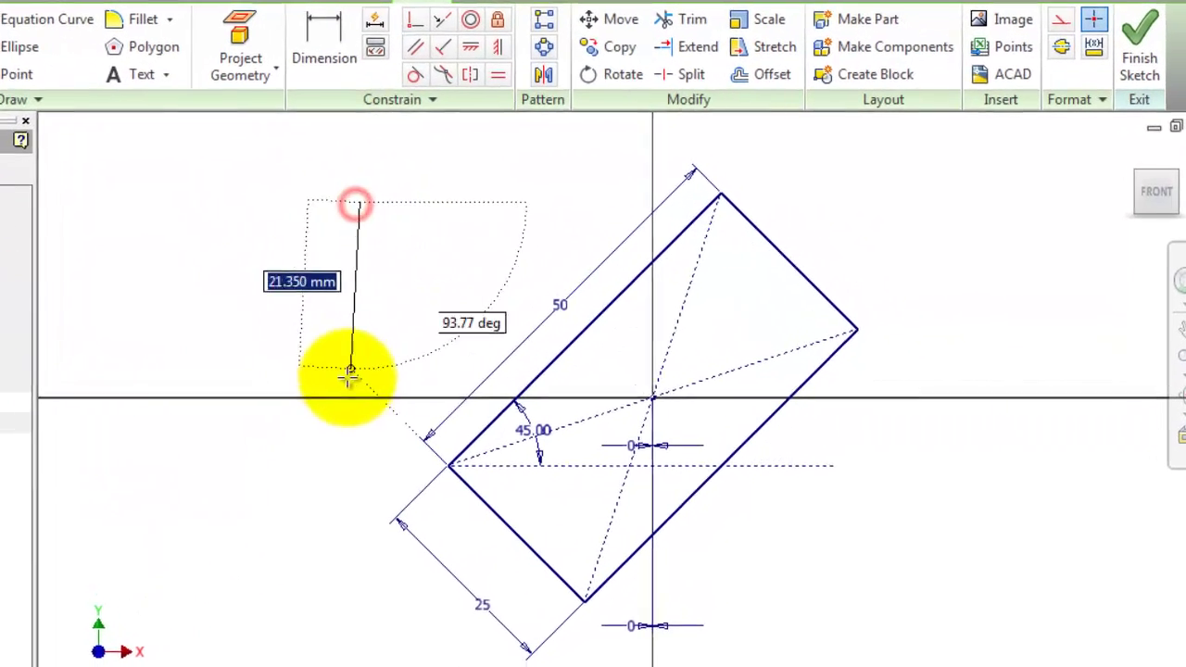
click(382, 427)
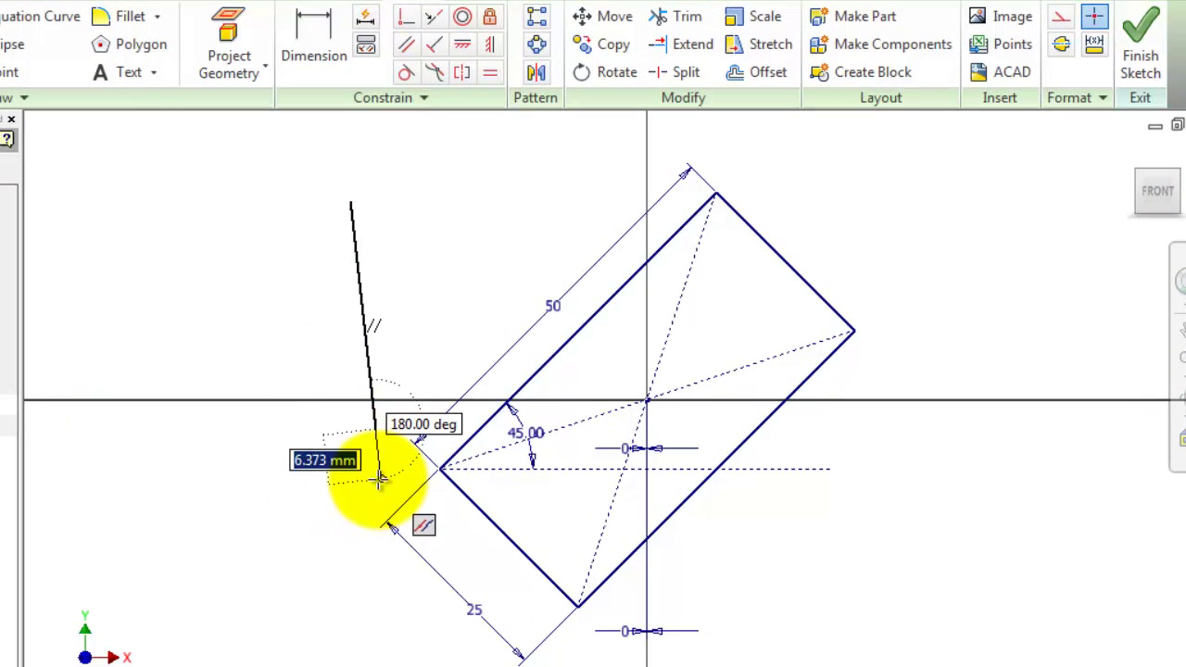
key(Escape)
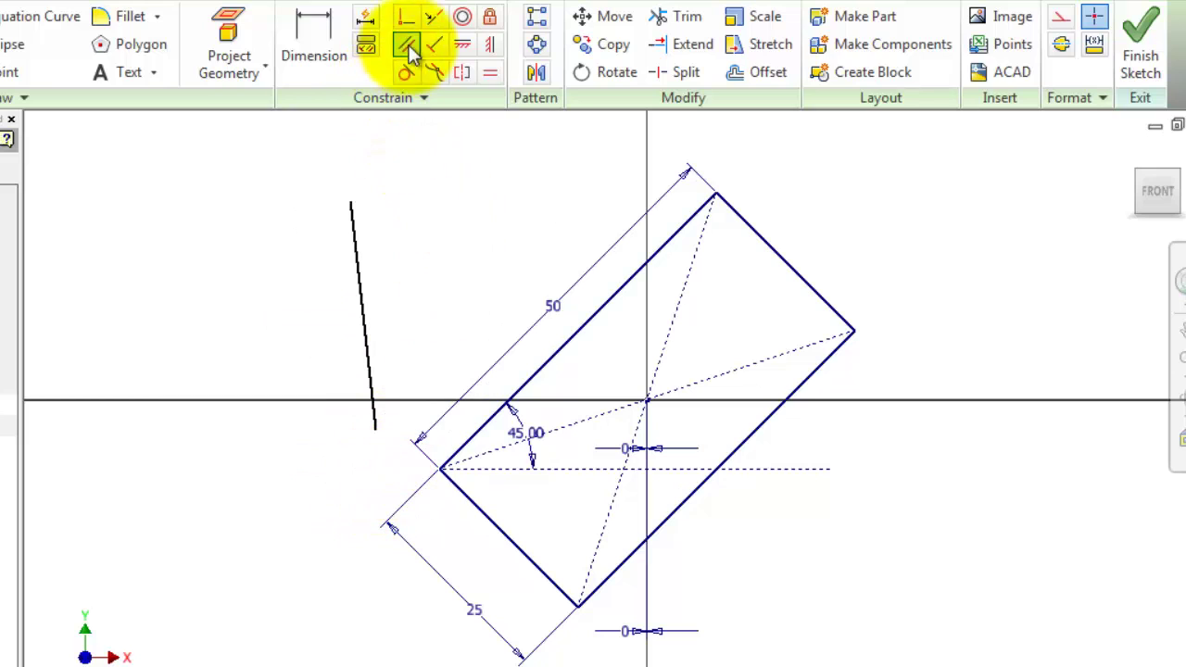
Step: Apply the Perpendicular constraint to the new steep line
click(408, 19)
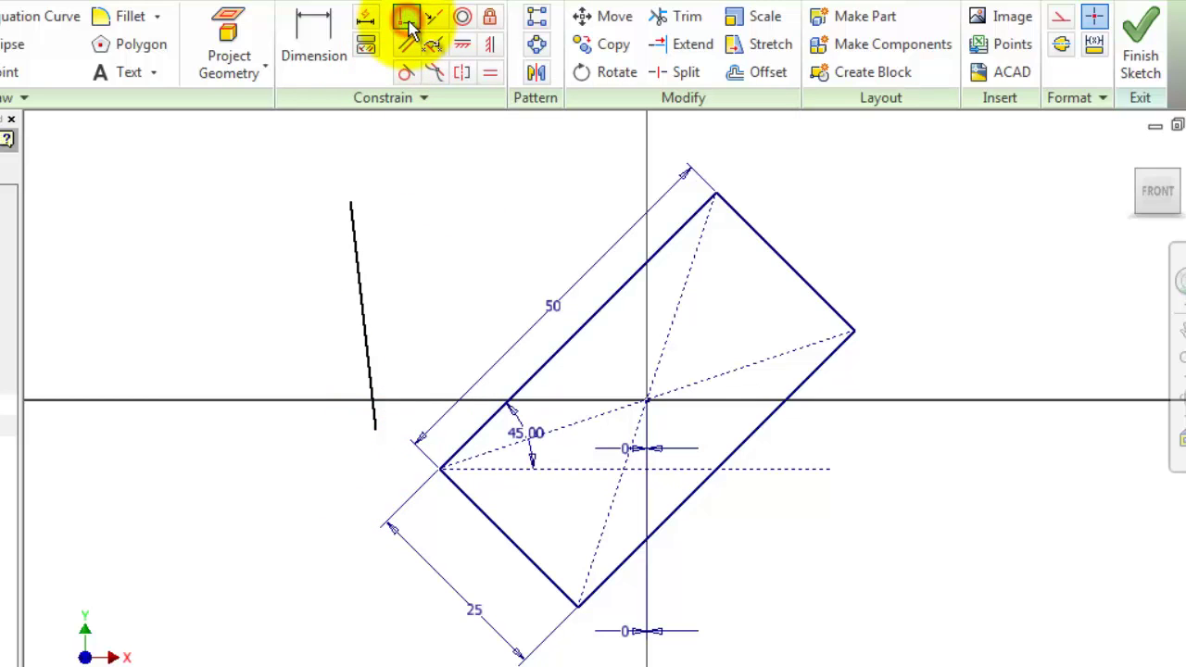
click(367, 348)
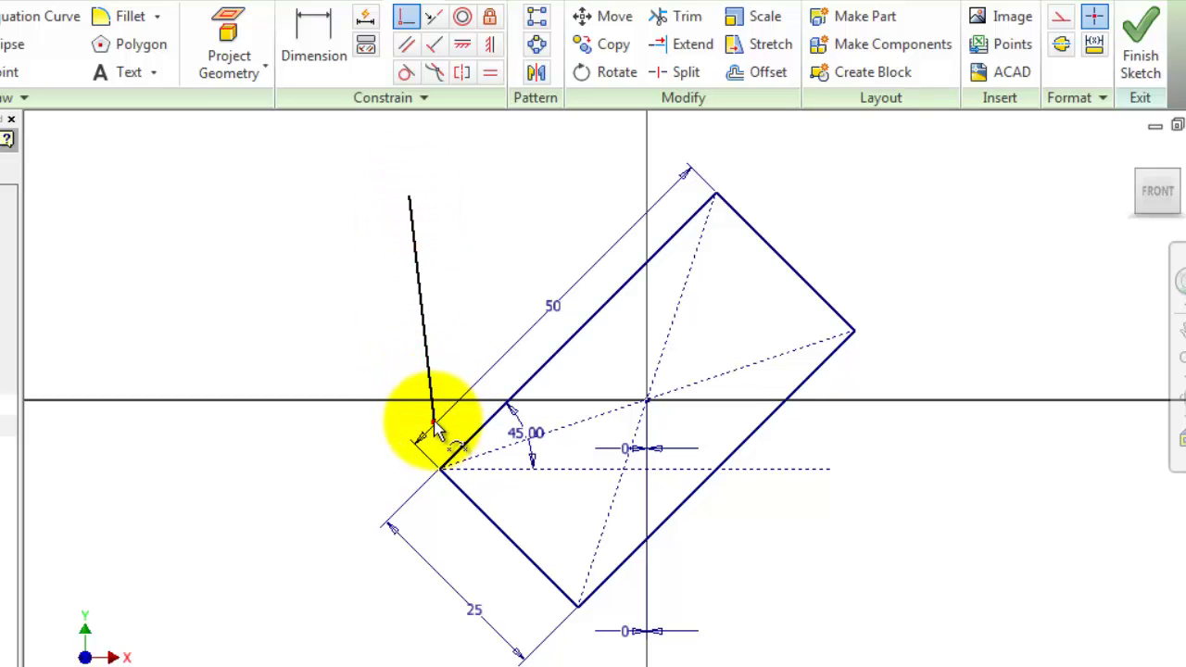
scroll(441, 434, up, 3)
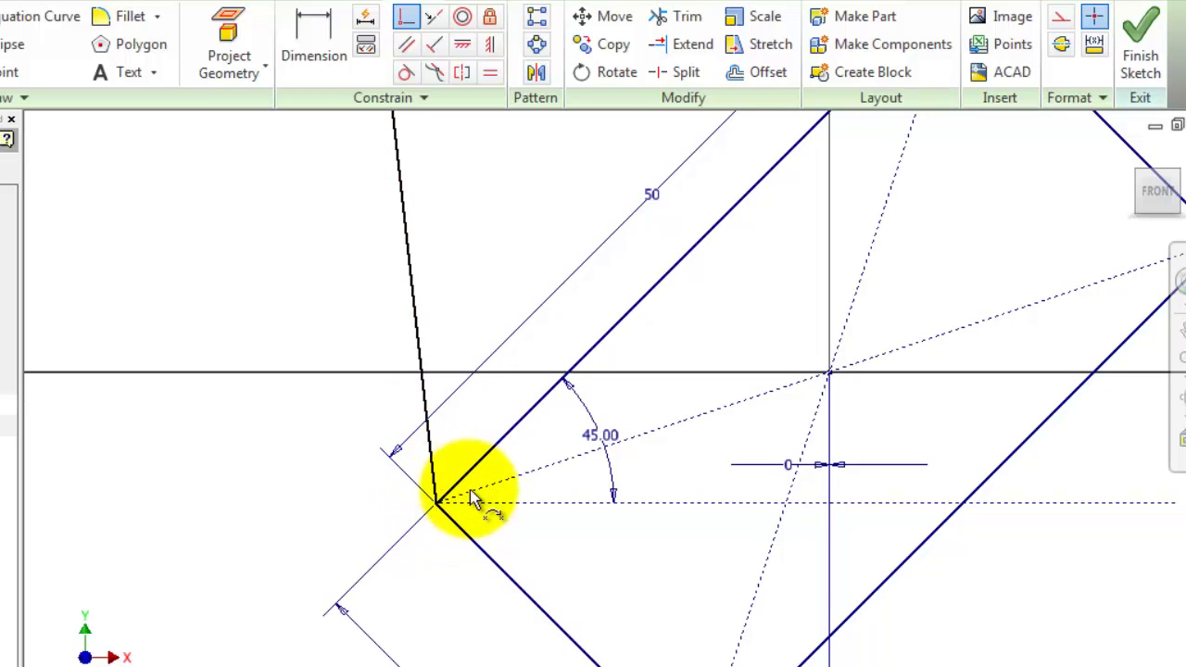
scroll(480, 489, down, 2)
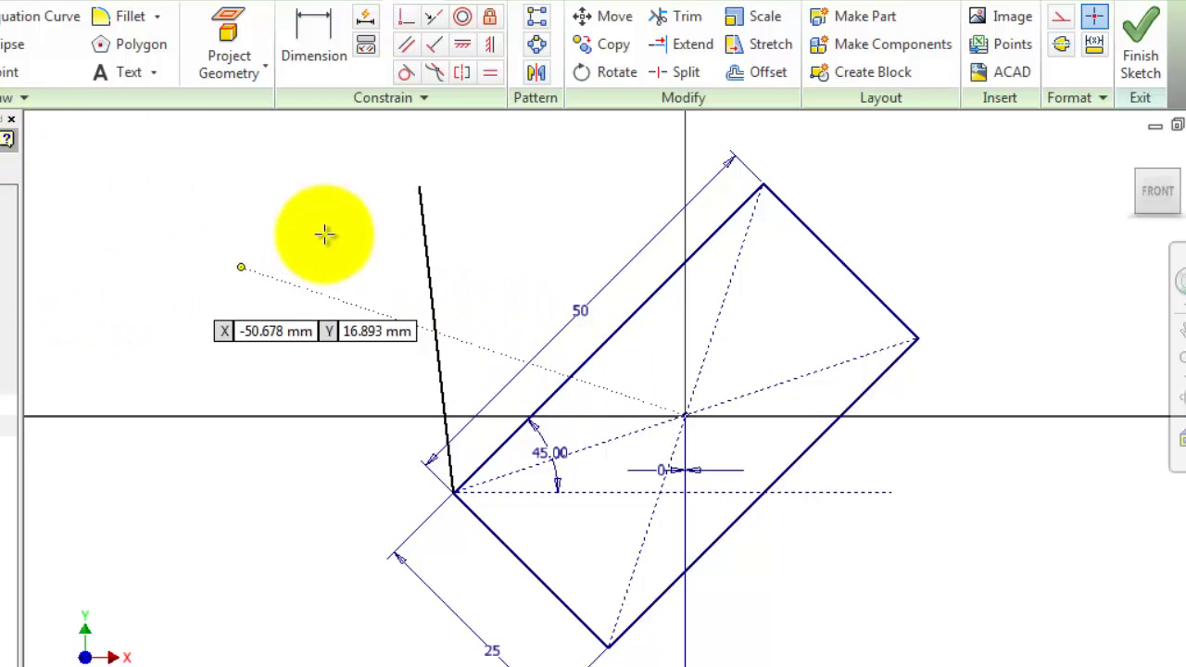
Step: Draw a second line at the upper left of the sketch
click(378, 142)
click(320, 601)
key(Escape)
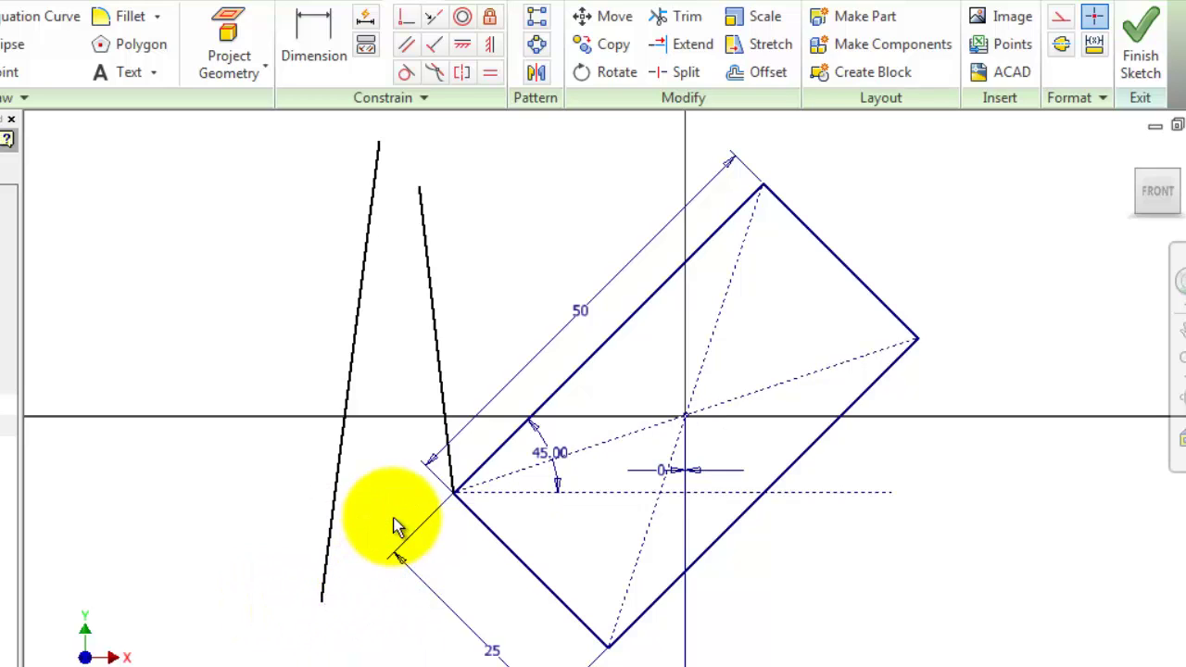
Step: Make the new line parallel to the 50 mm edge and move it above-left of the rectangle
click(408, 54)
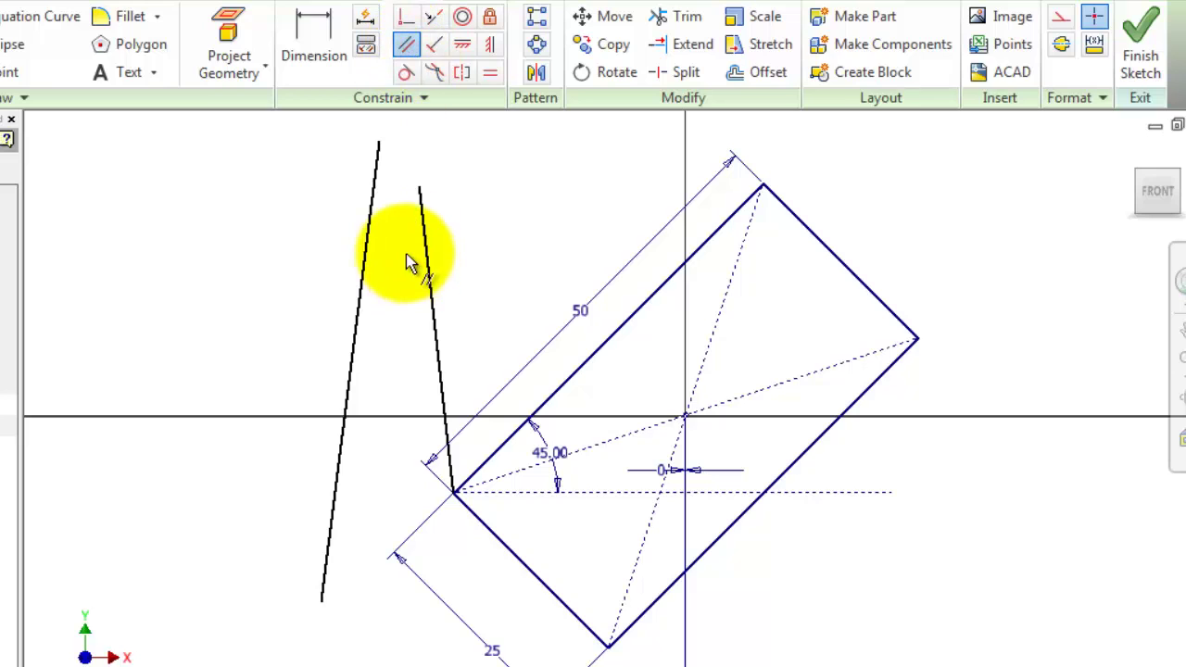
click(371, 199)
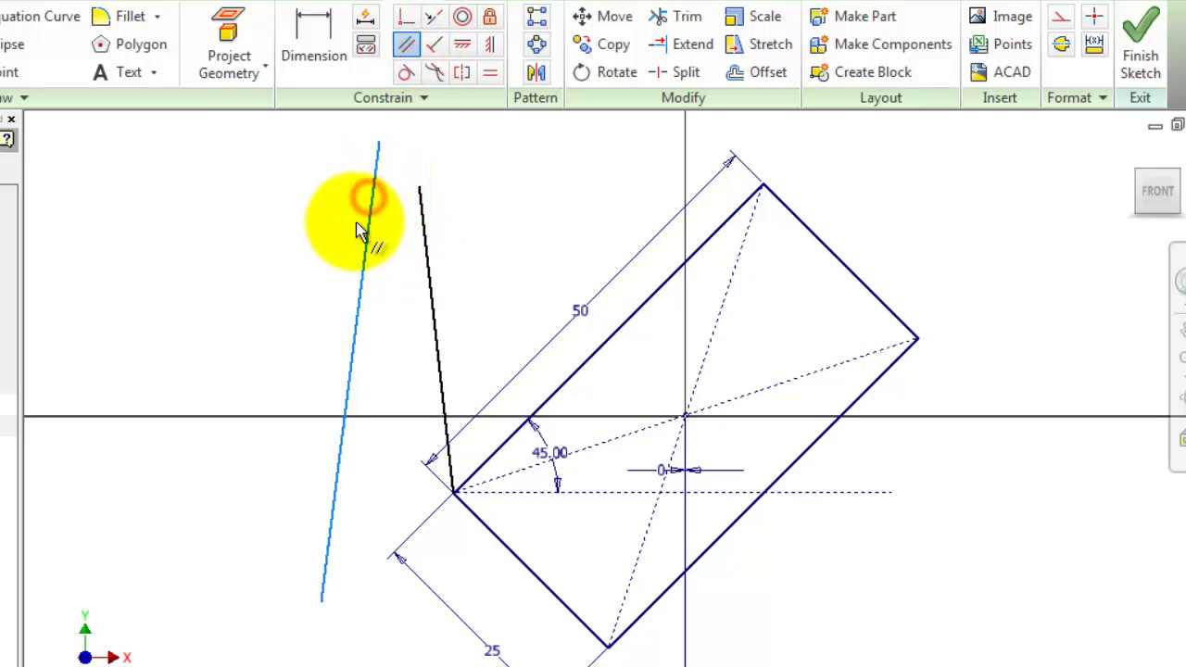
click(629, 337)
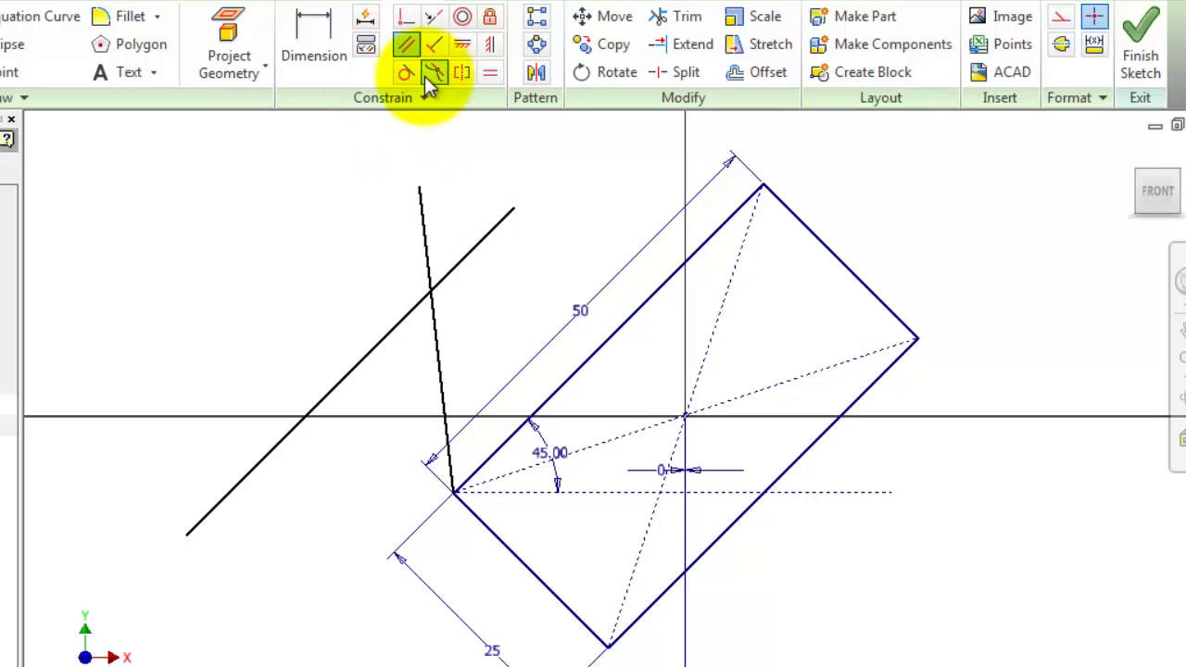
key(Escape)
mouse_move(418, 312)
mouse_down()
mouse_move(322, 227)
mouse_move(395, 205)
mouse_move(380, 196)
mouse_up()
scroll(584, 274, down, 3)
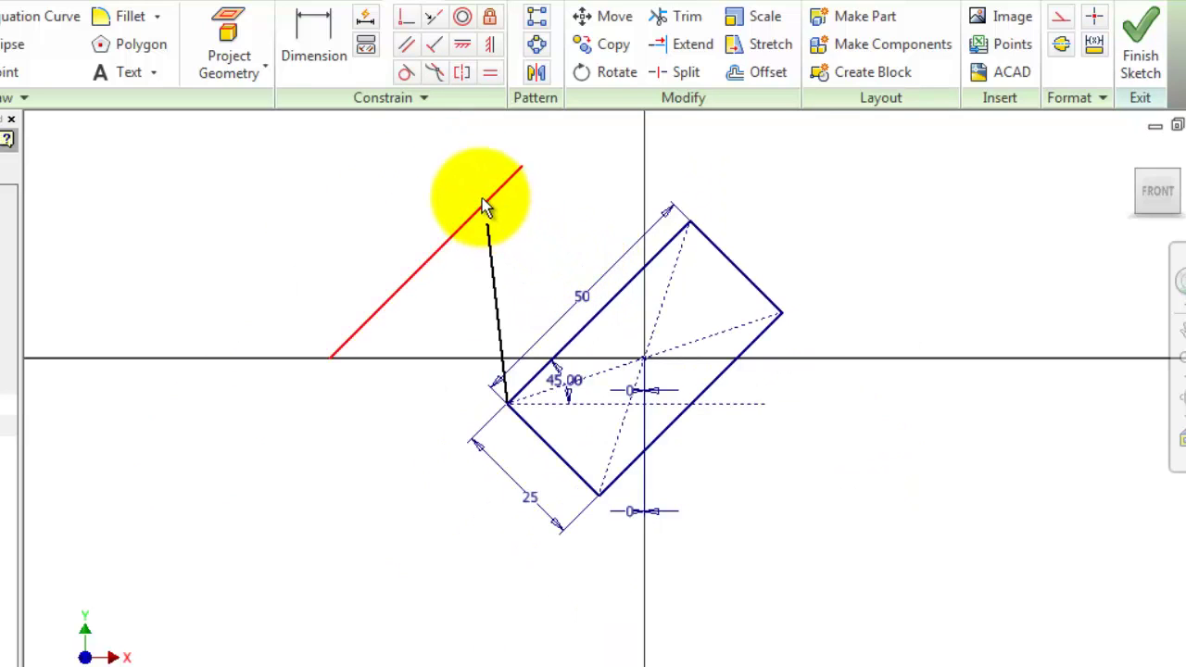
mouse_move(491, 200)
mouse_down()
mouse_move(578, 176)
mouse_move(611, 204)
mouse_move(493, 180)
mouse_move(481, 206)
mouse_up()
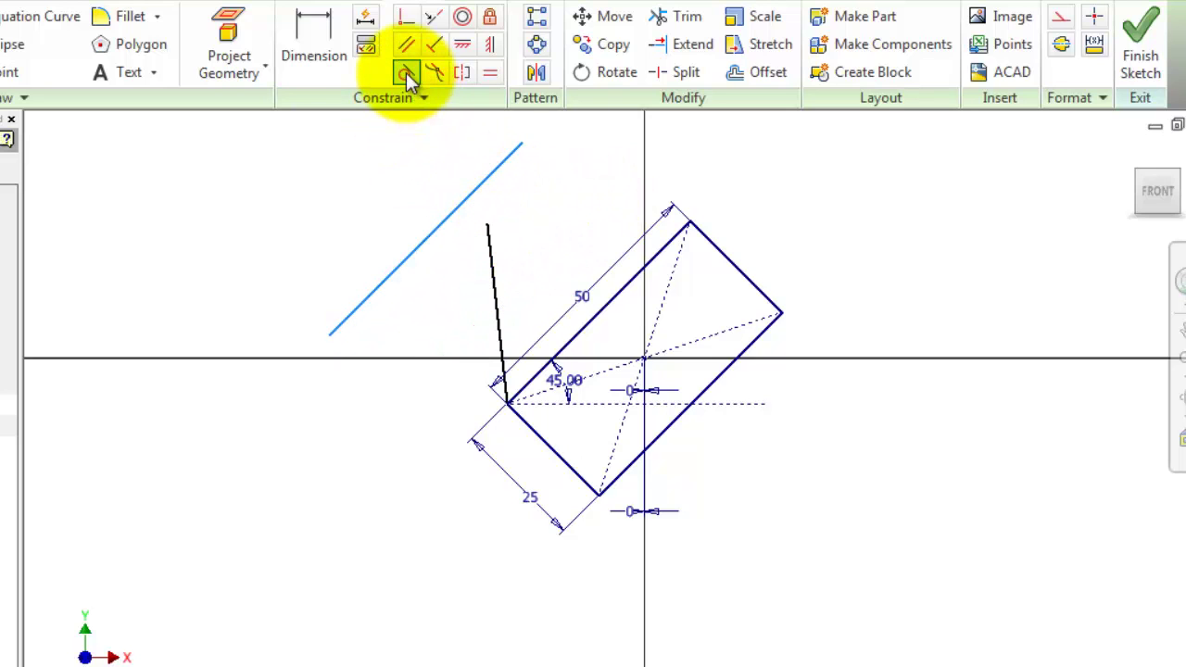
Step: Draw a centre-point circle at the upper left of the sketch
click(8, 72)
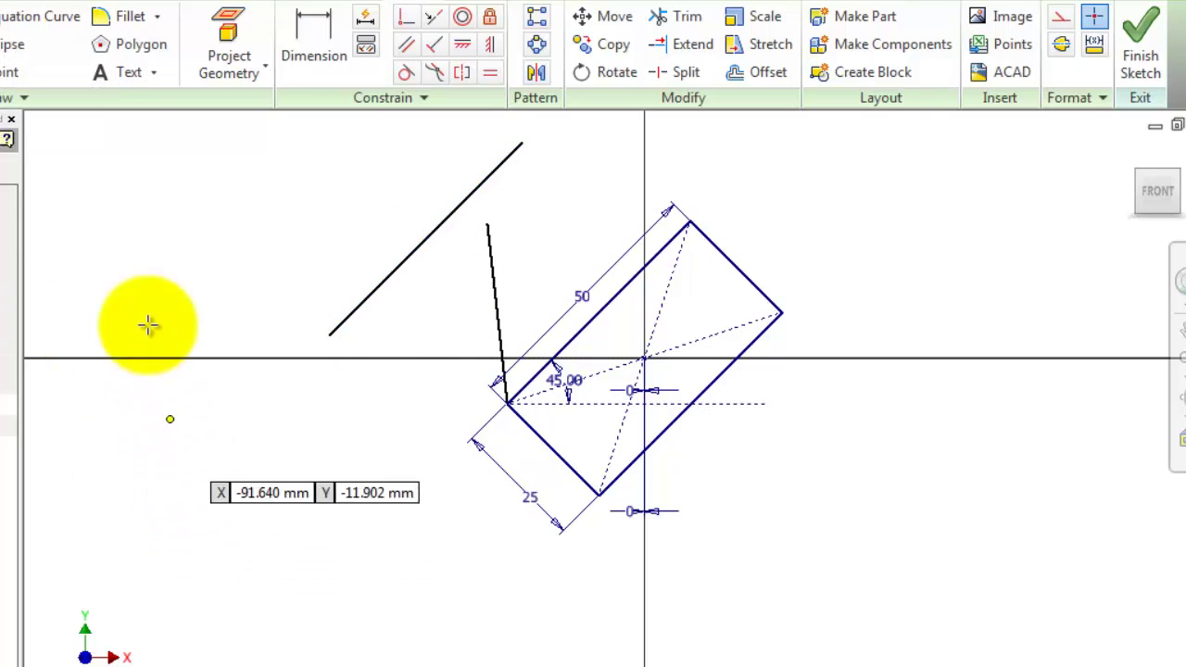
click(138, 222)
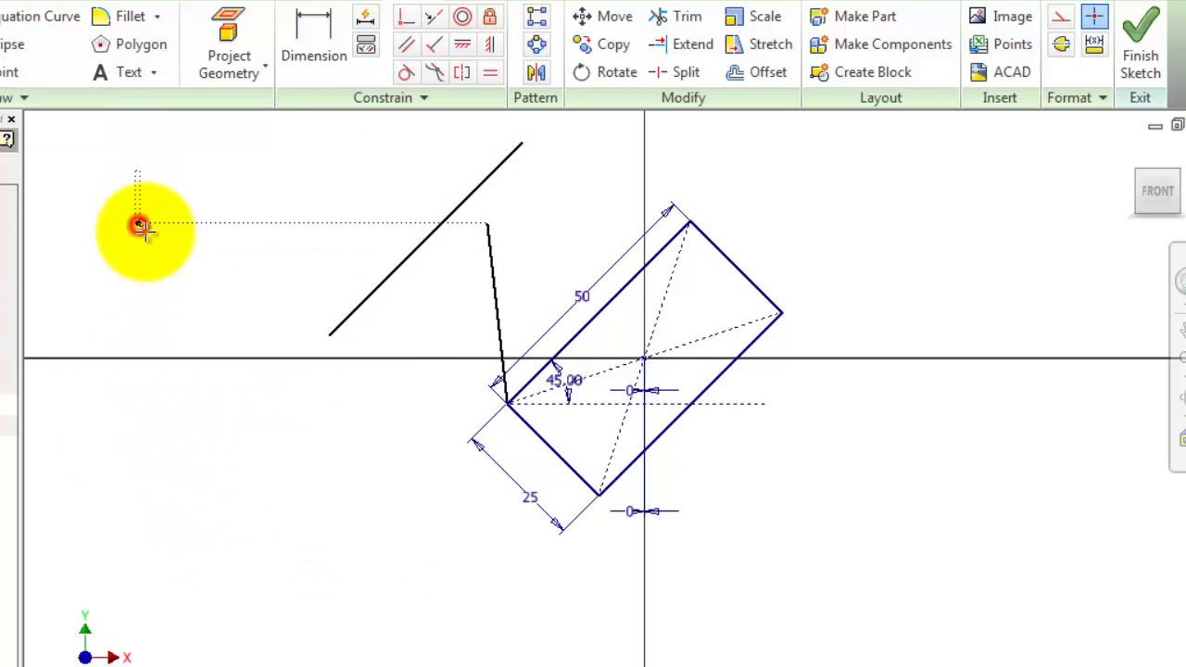
click(208, 271)
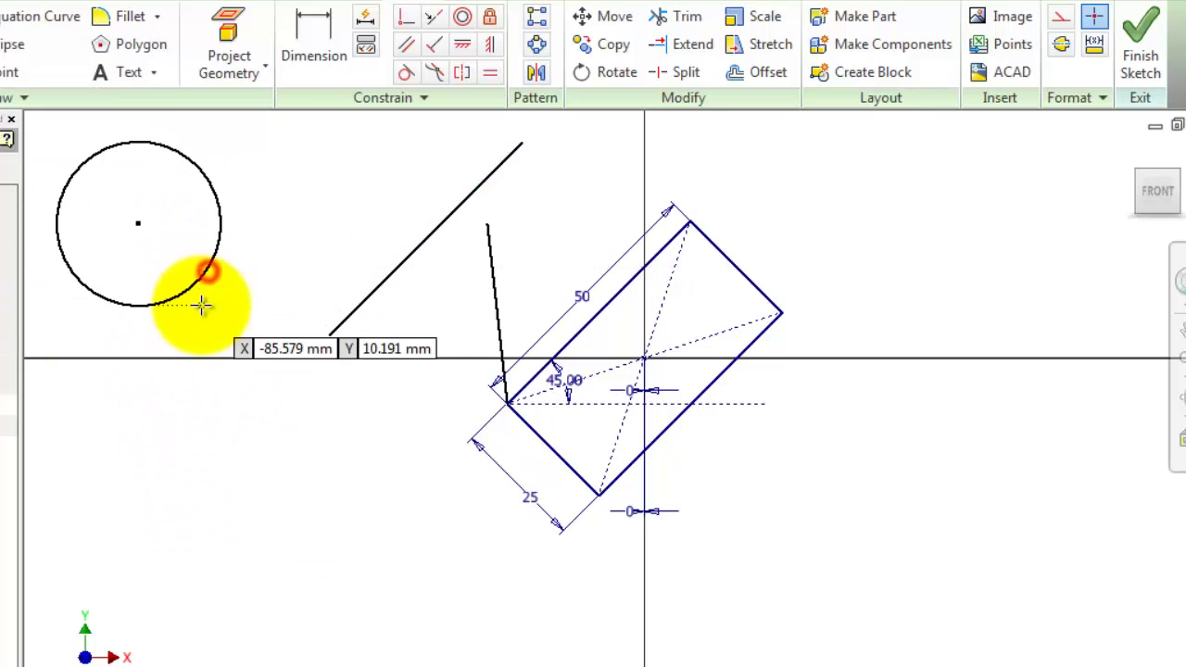
Step: Apply a Tangent constraint between the circle and the diagonal line
click(406, 74)
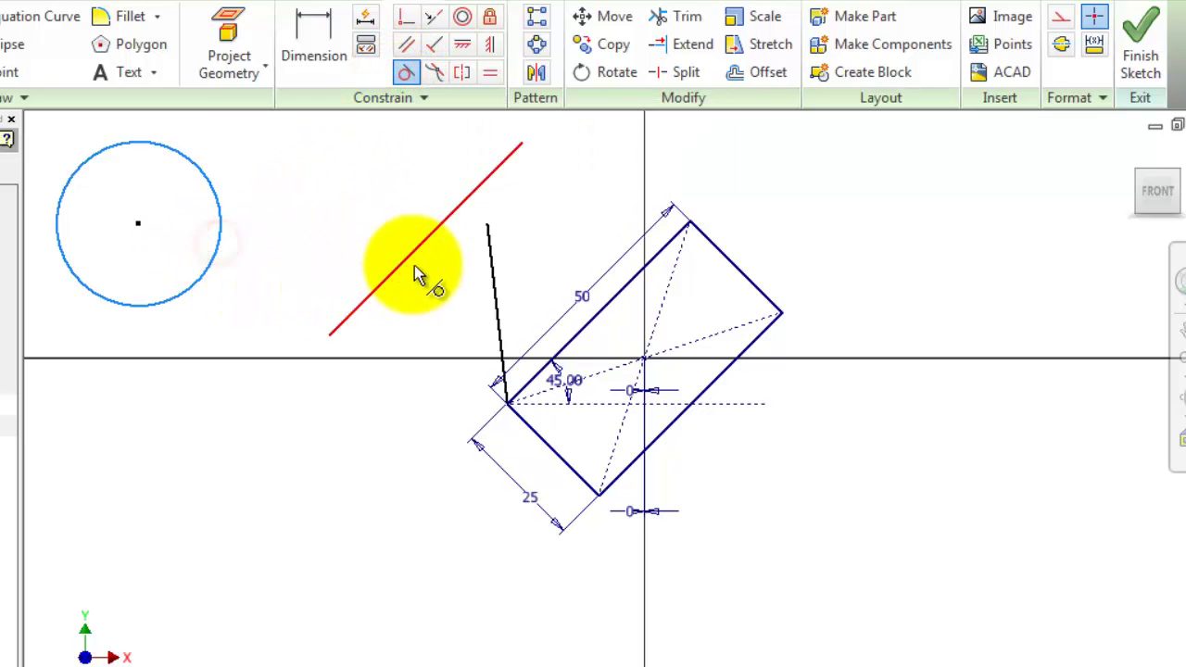
click(448, 229)
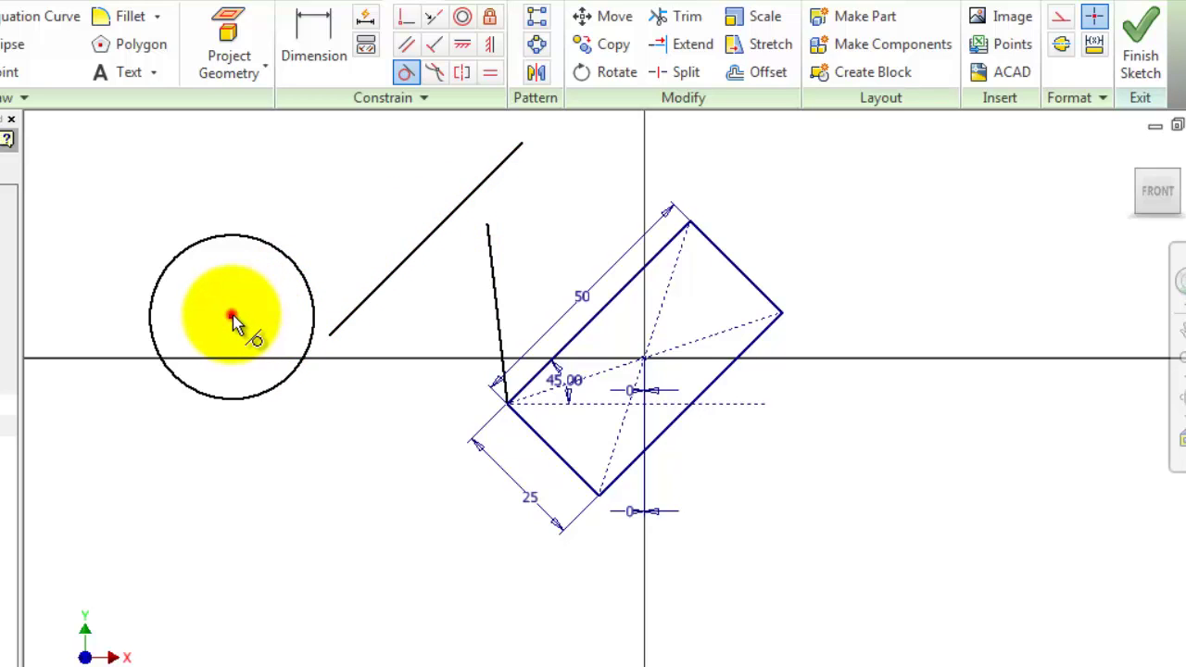
click(307, 283)
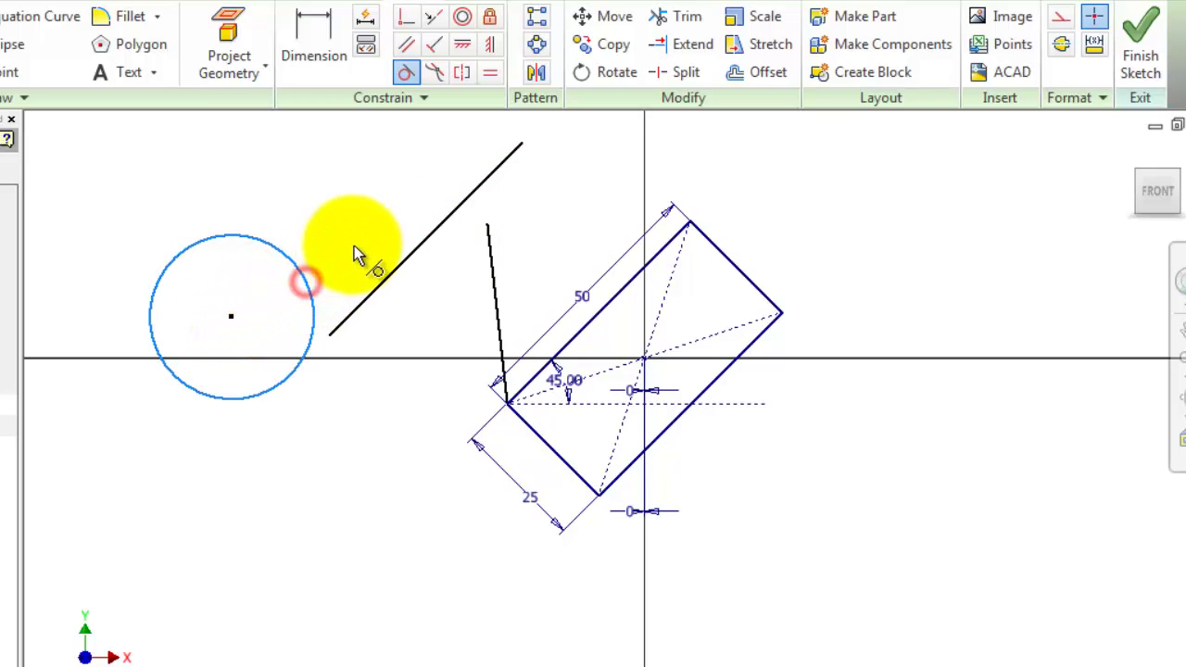
click(406, 73)
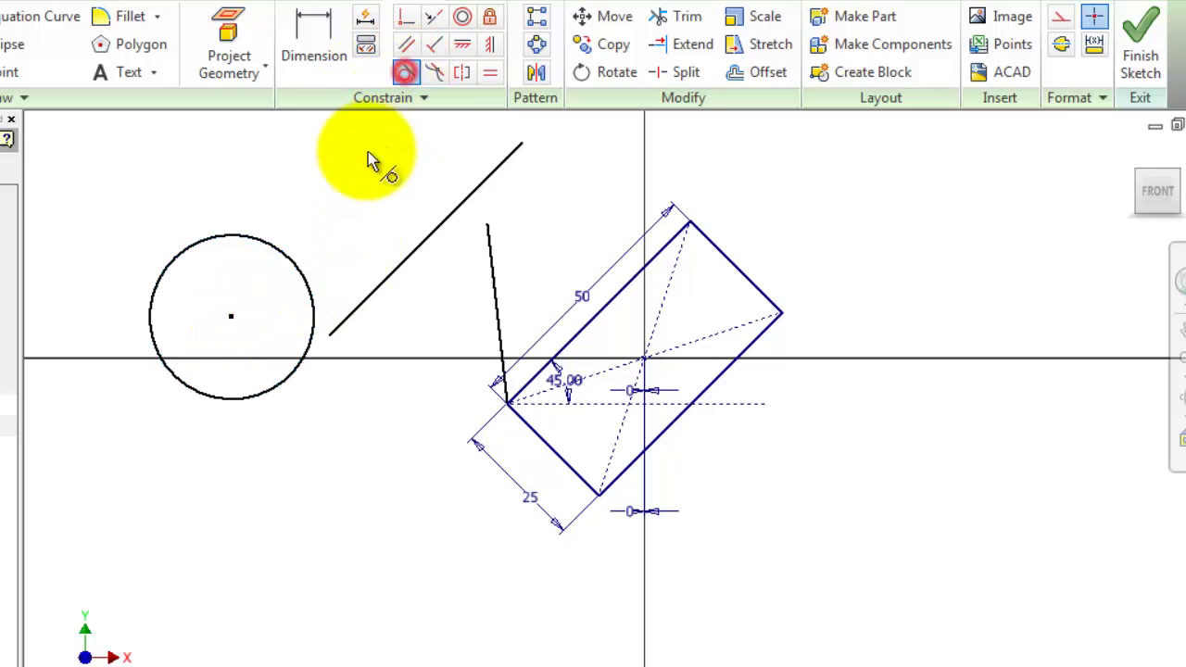
click(288, 257)
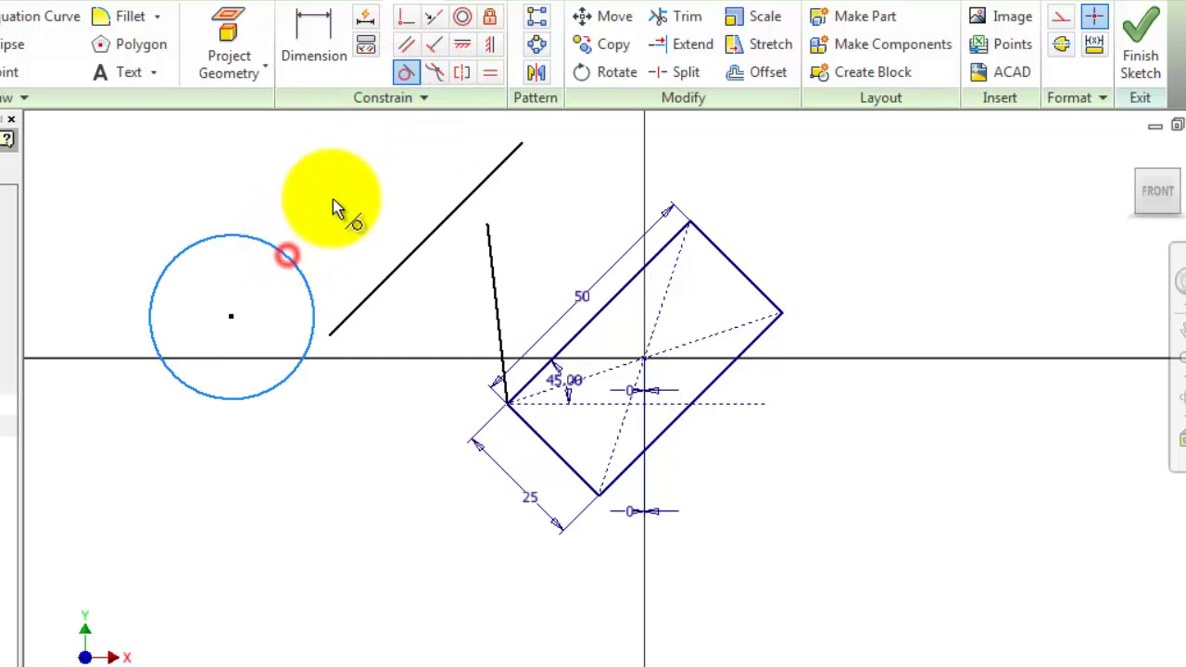
click(230, 316)
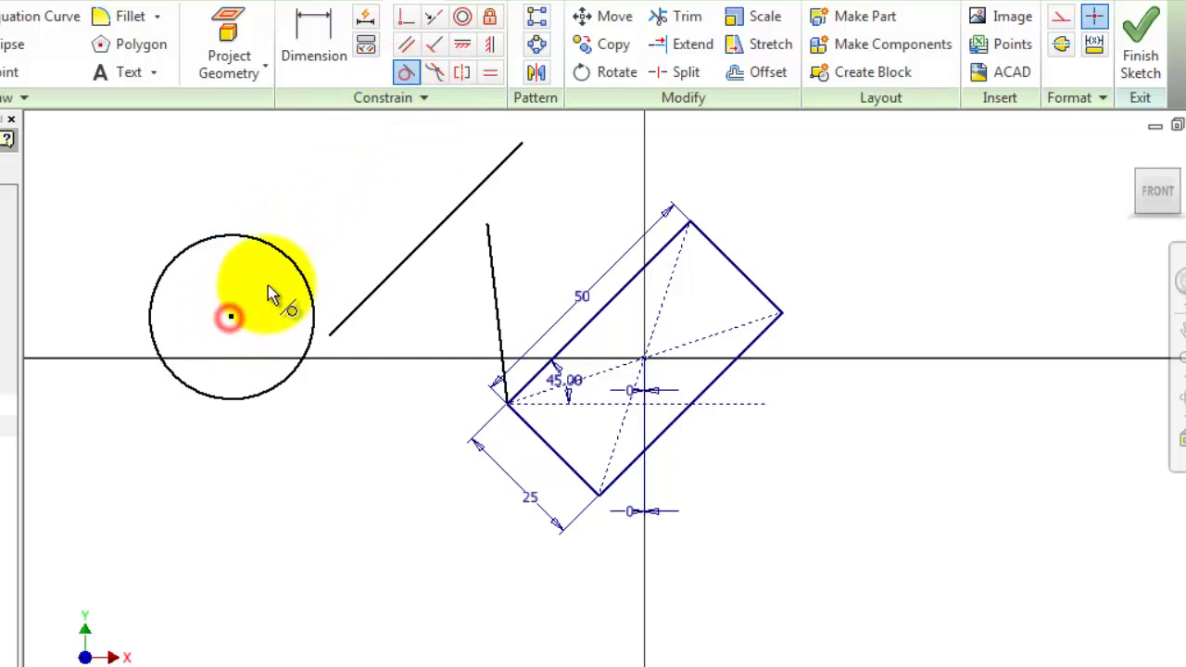
click(386, 279)
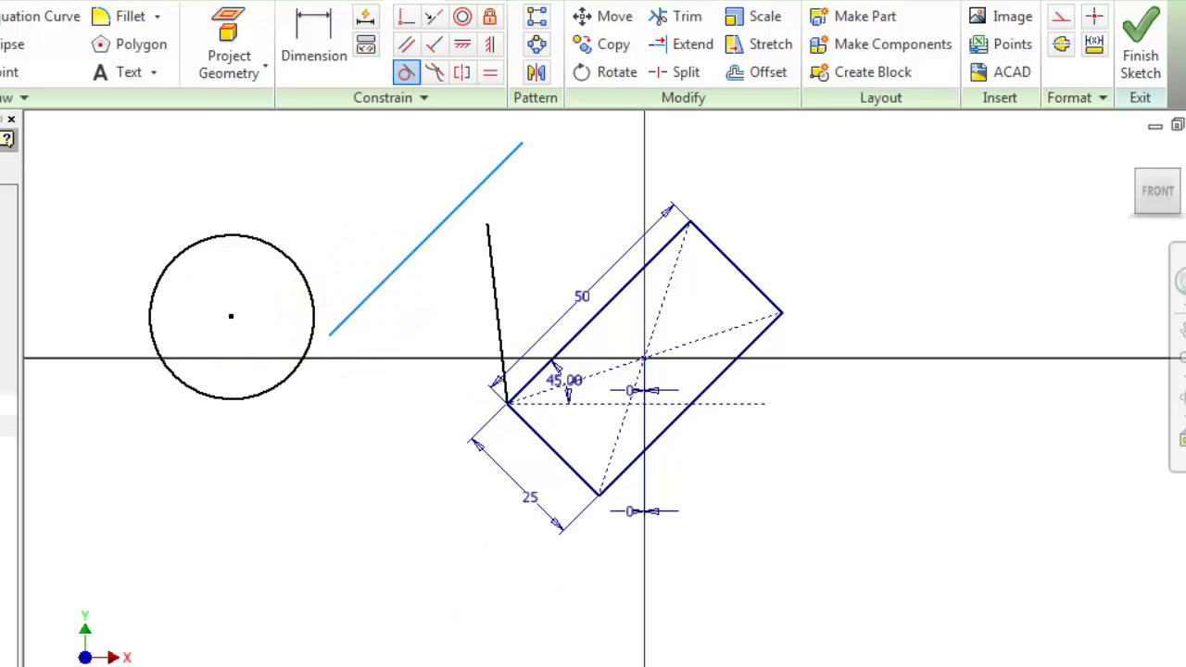
key(Escape)
click(405, 73)
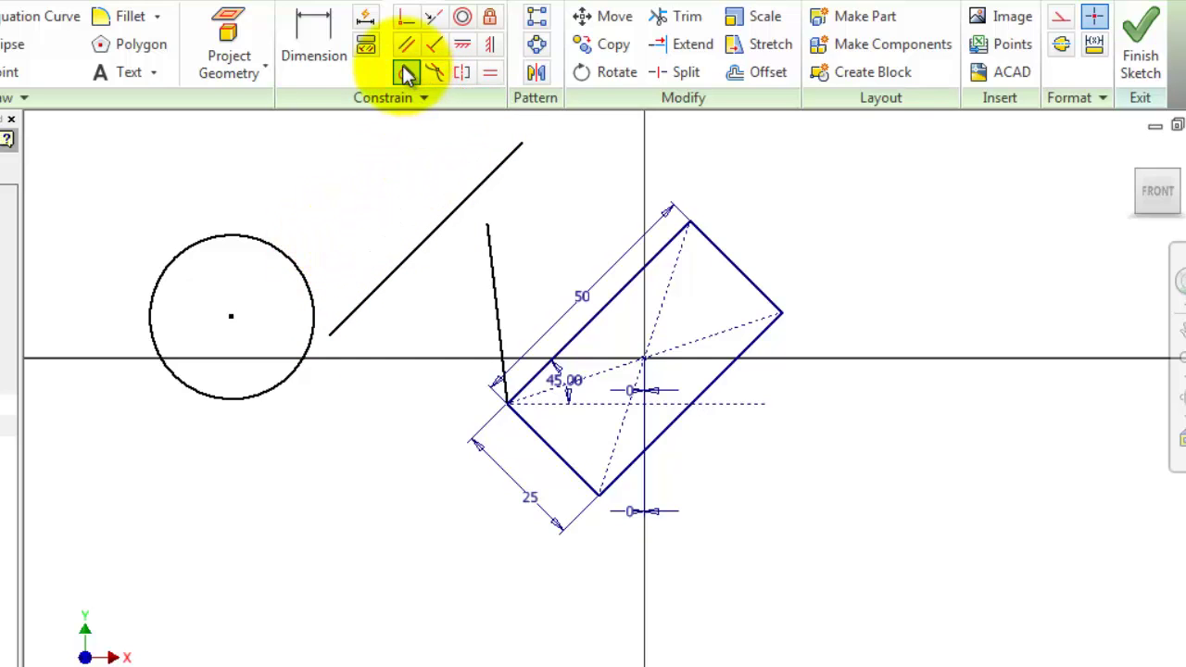
right_click(362, 140)
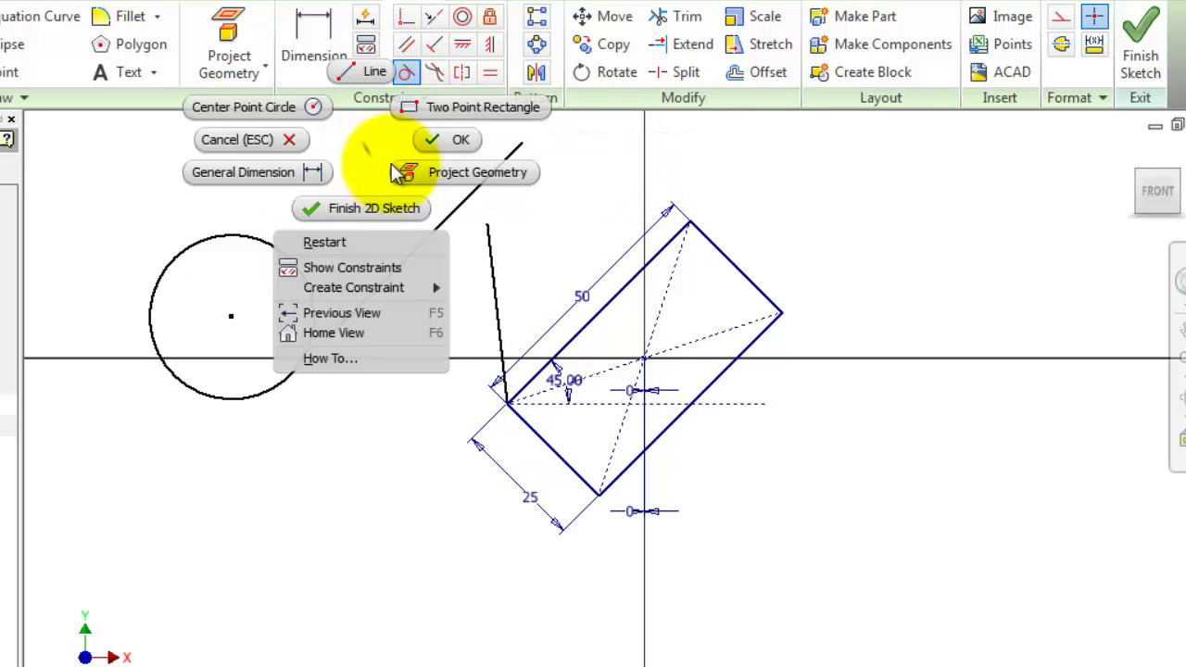
click(443, 141)
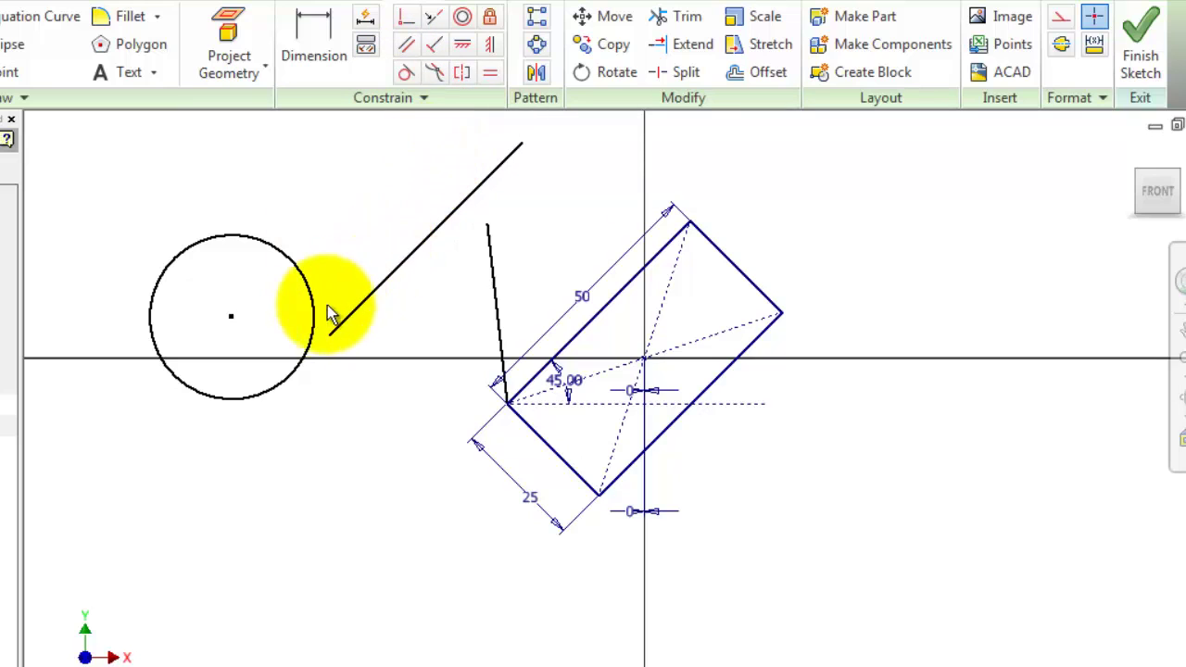
Step: Drag the circle up and right until it rests tangent on the slanted line
drag(236, 317, 380, 178)
scroll(495, 244, up, 3)
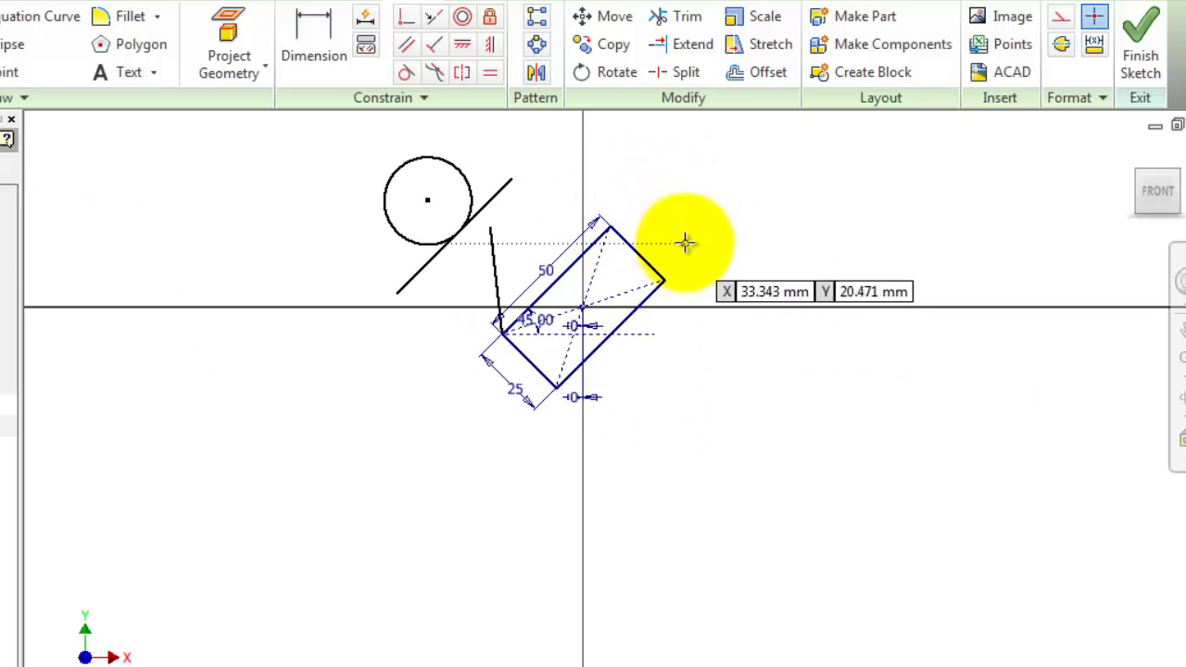
Step: Draw a 30 mm line above the rectangle
click(769, 159)
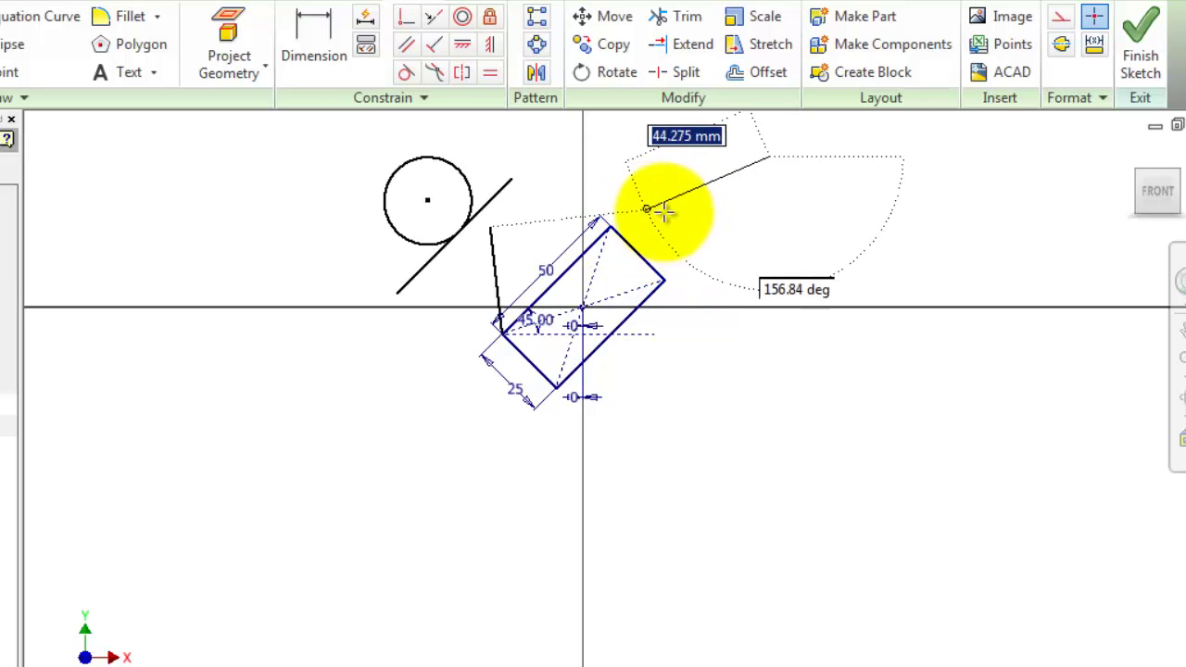
text(30)
key(Return)
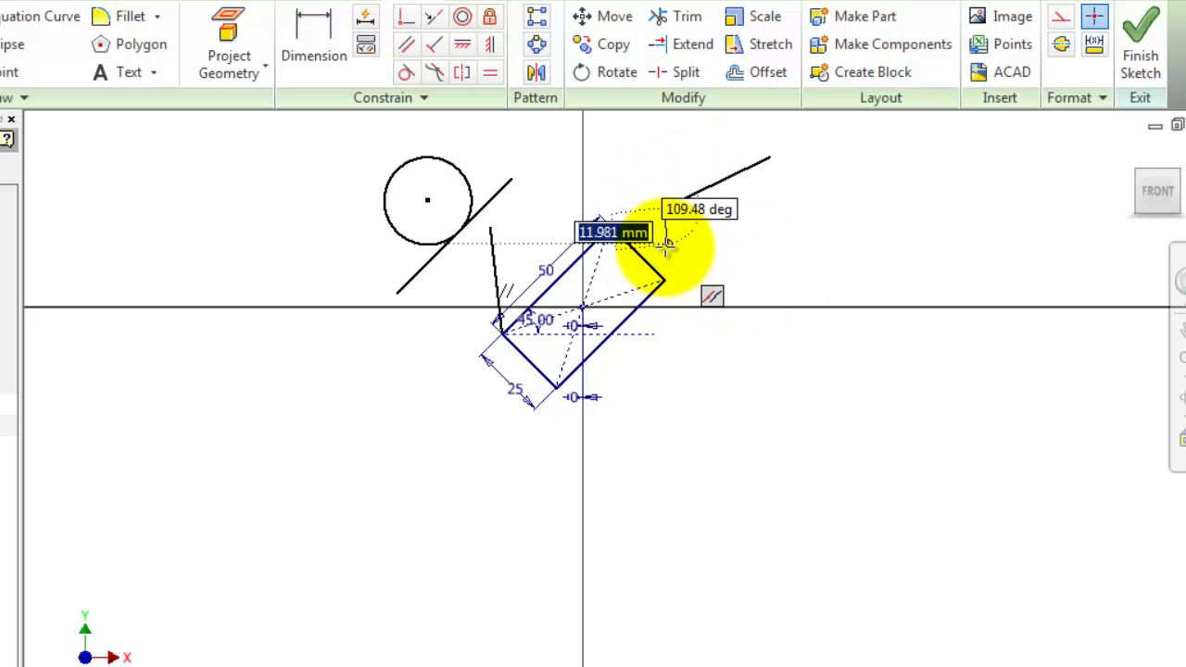
scroll(674, 186, up, 5)
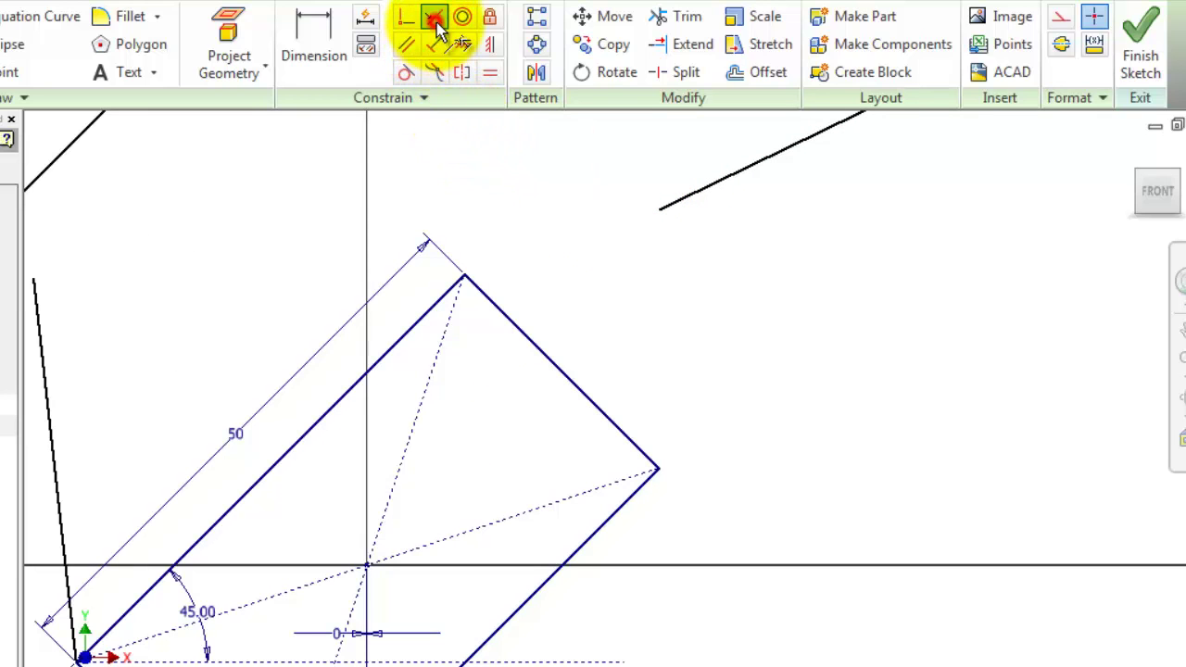
Step: Make the 30 mm line collinear with the rectangle's 50 mm edge
click(438, 27)
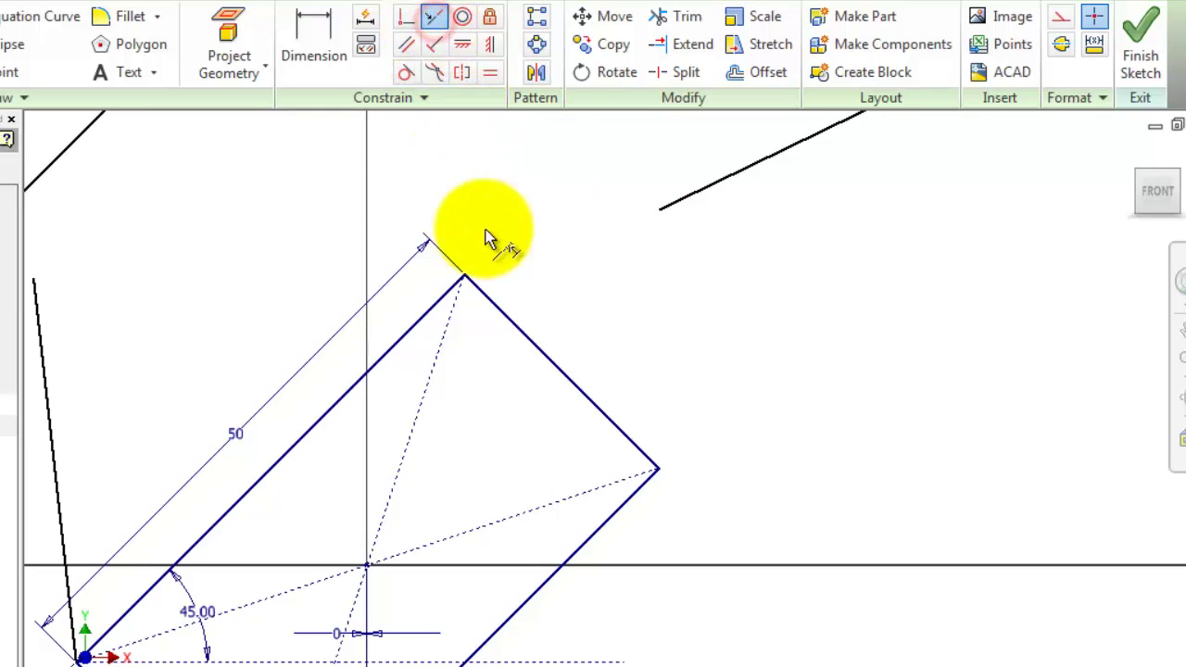
click(437, 28)
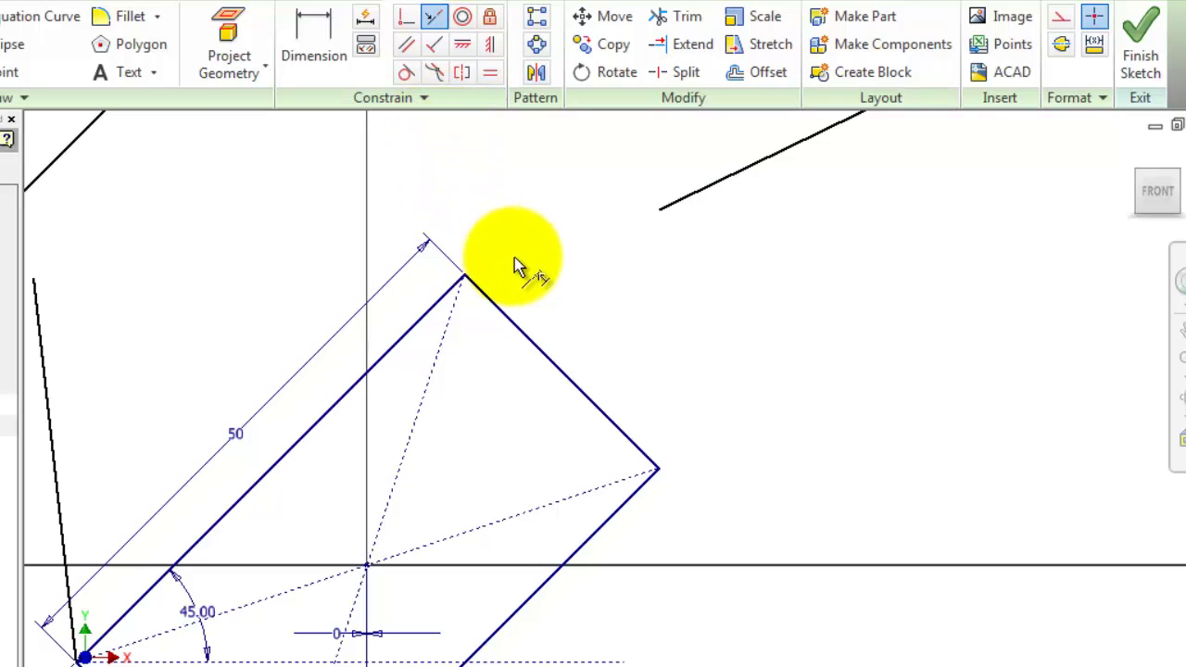
click(702, 192)
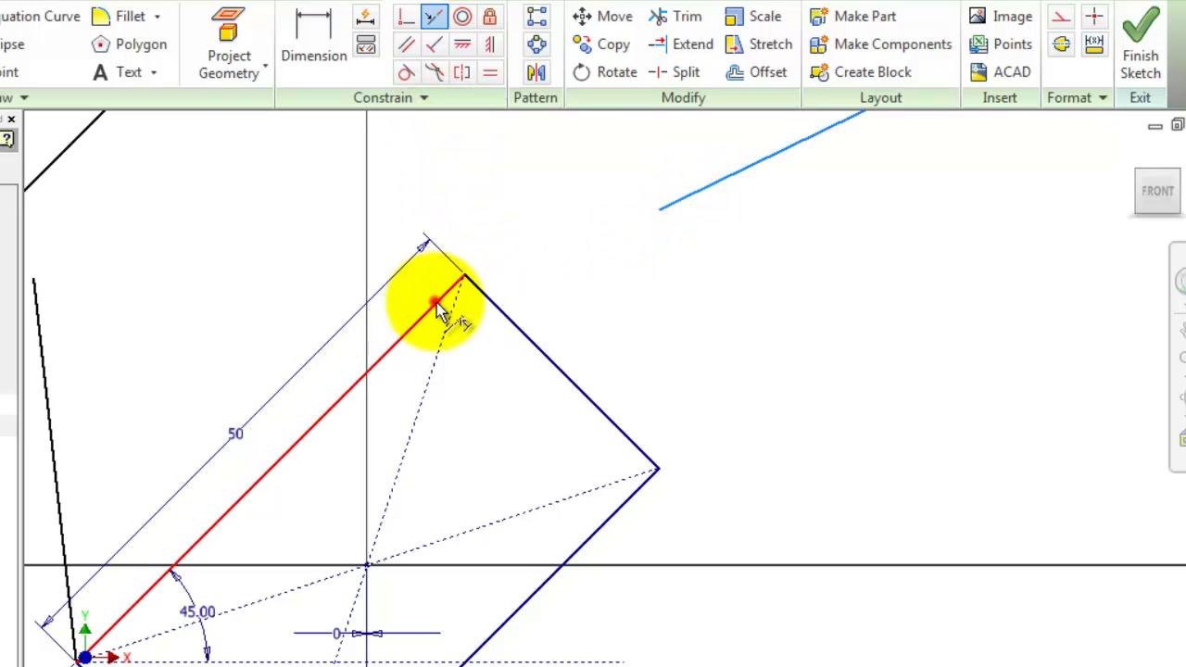
click(438, 310)
scroll(661, 257, down, 4)
middle_drag(695, 186, 535, 394)
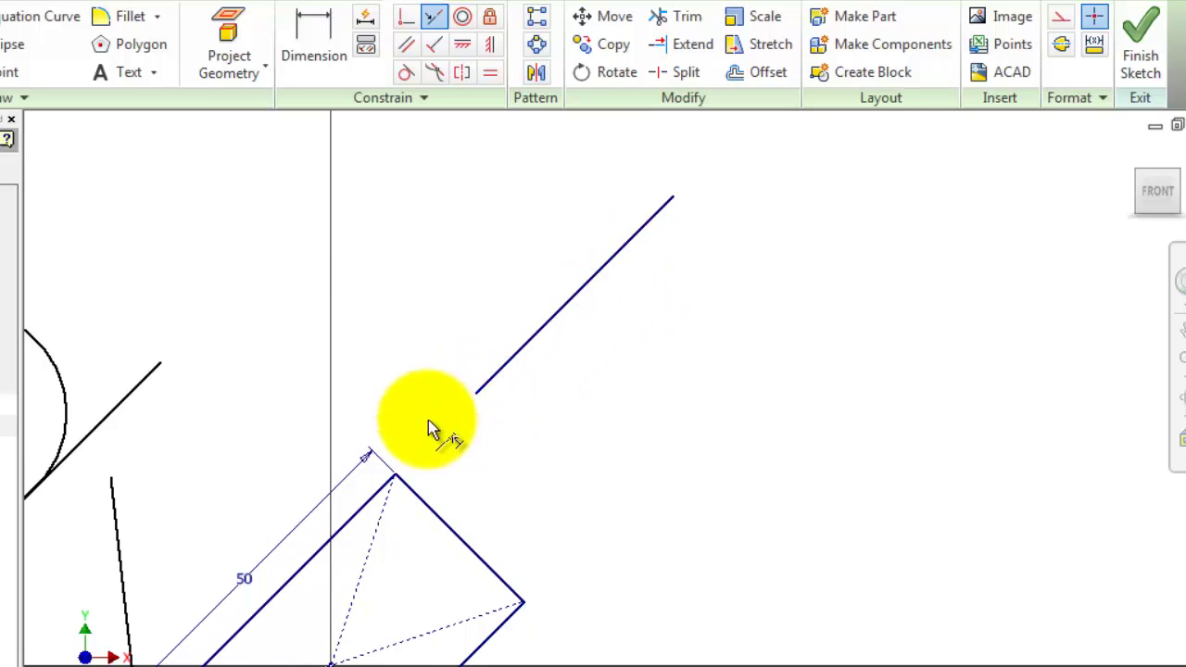
Step: Make the 30 mm line's lower endpoint coincident with the rectangle's top corner
click(406, 16)
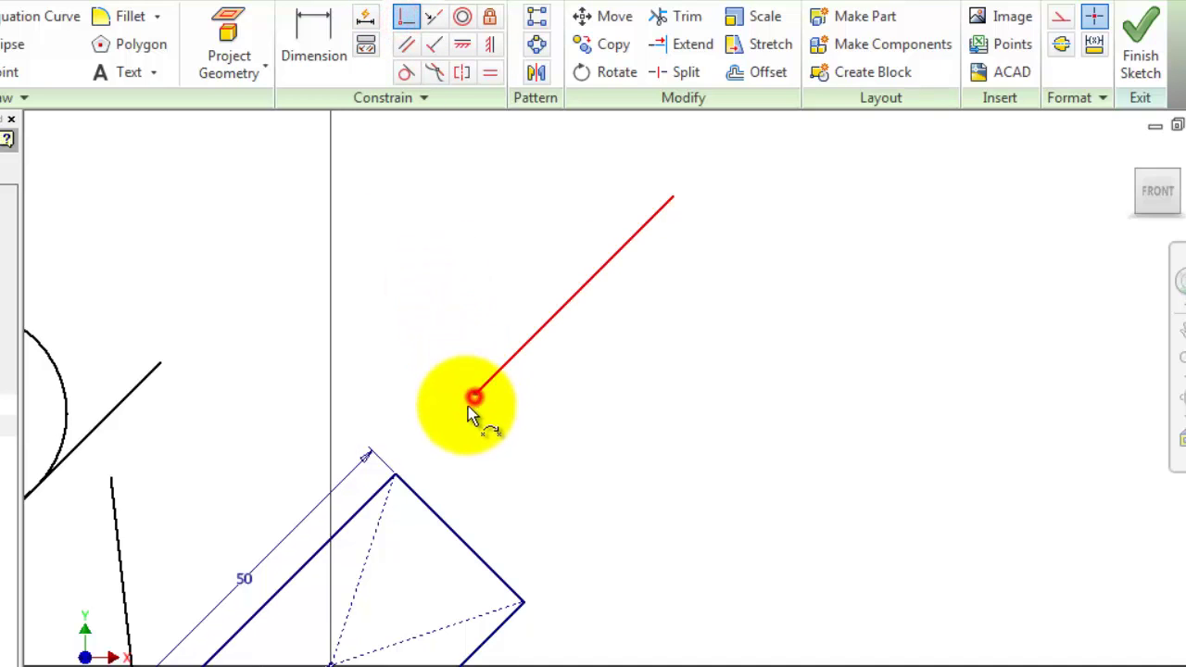
click(475, 394)
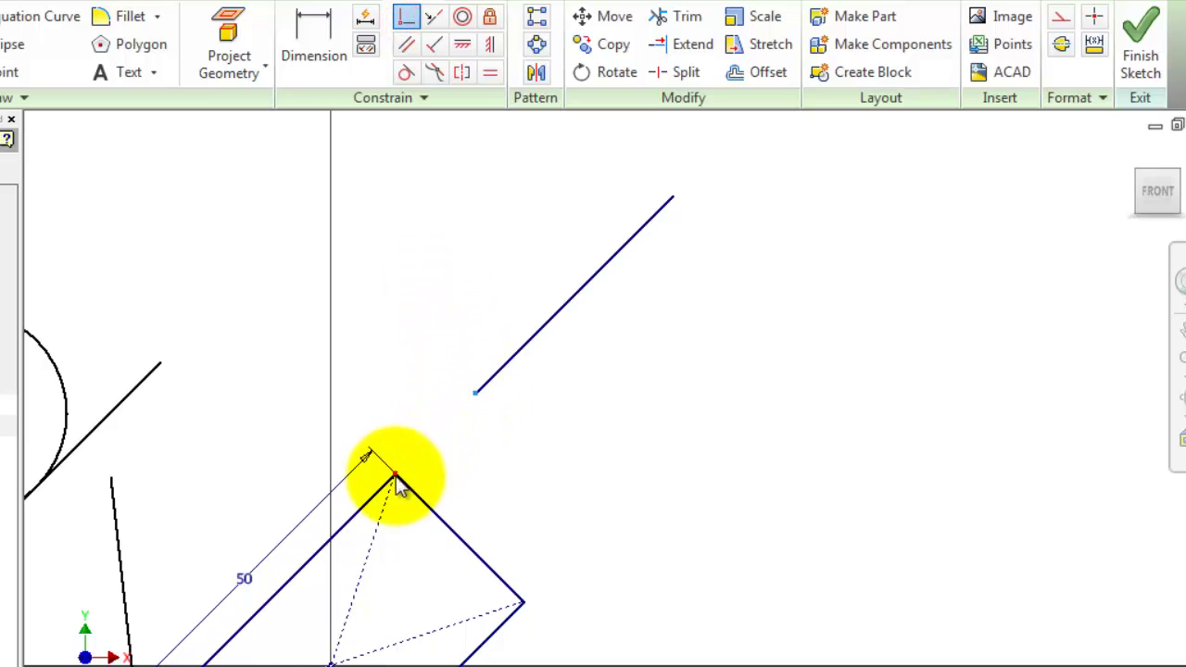
click(396, 480)
scroll(484, 501, down, 2)
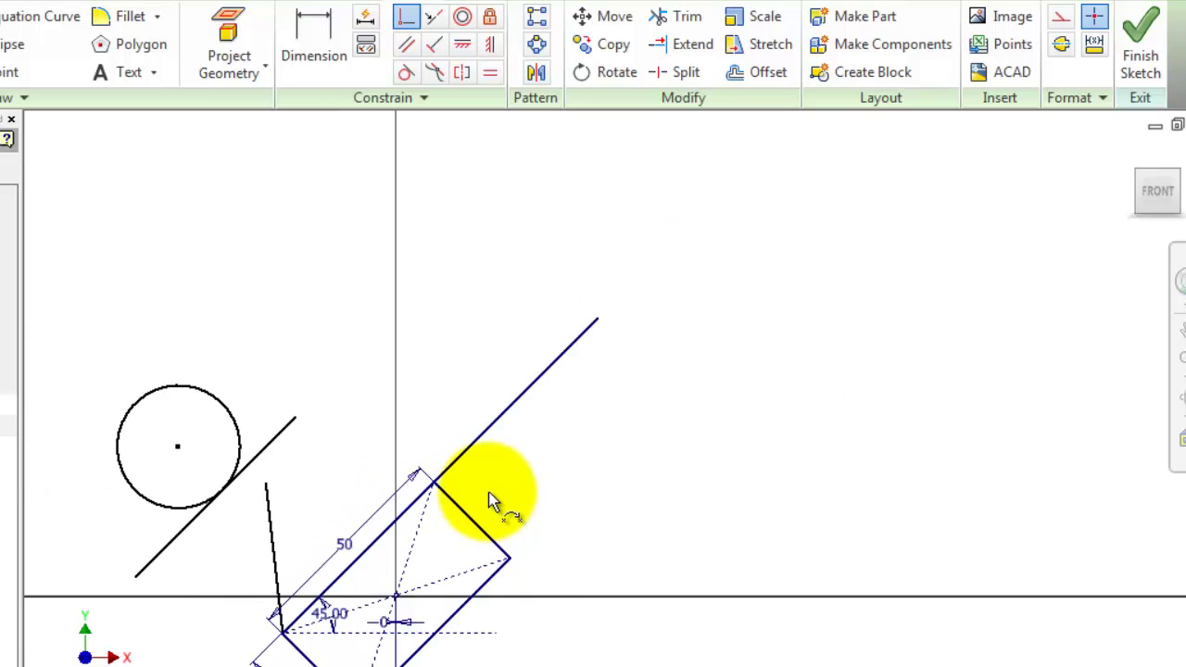
scroll(489, 492, down, 2)
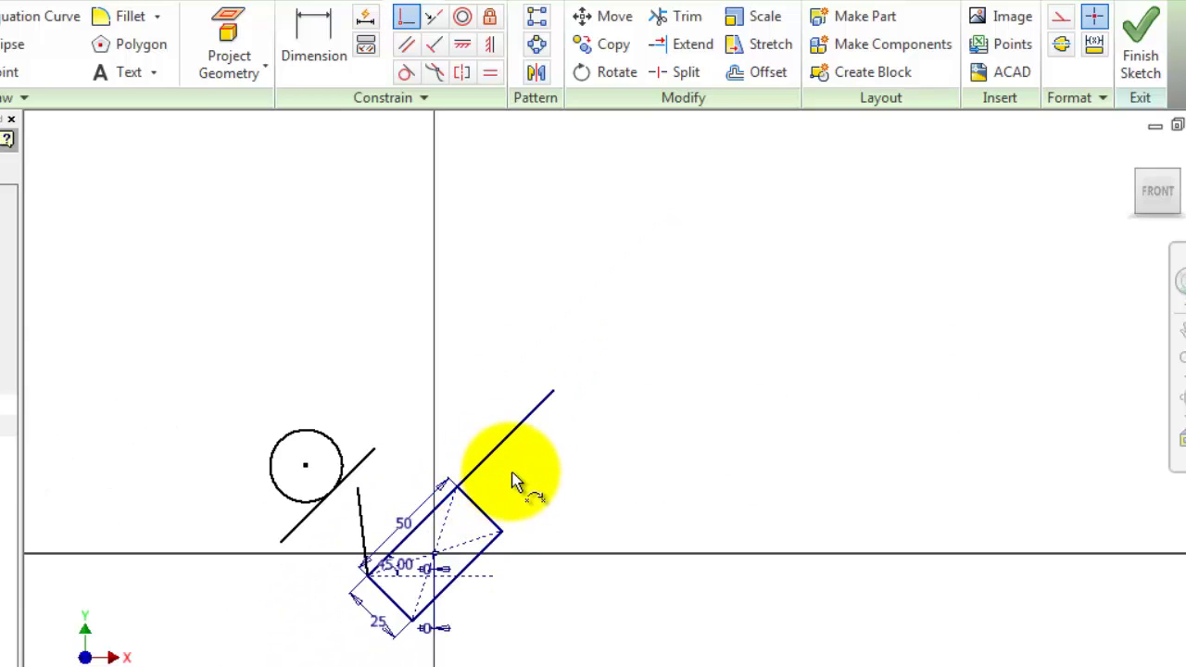
Step: Make the short near-vertical line perpendicular to the rectangle's long edge
click(436, 47)
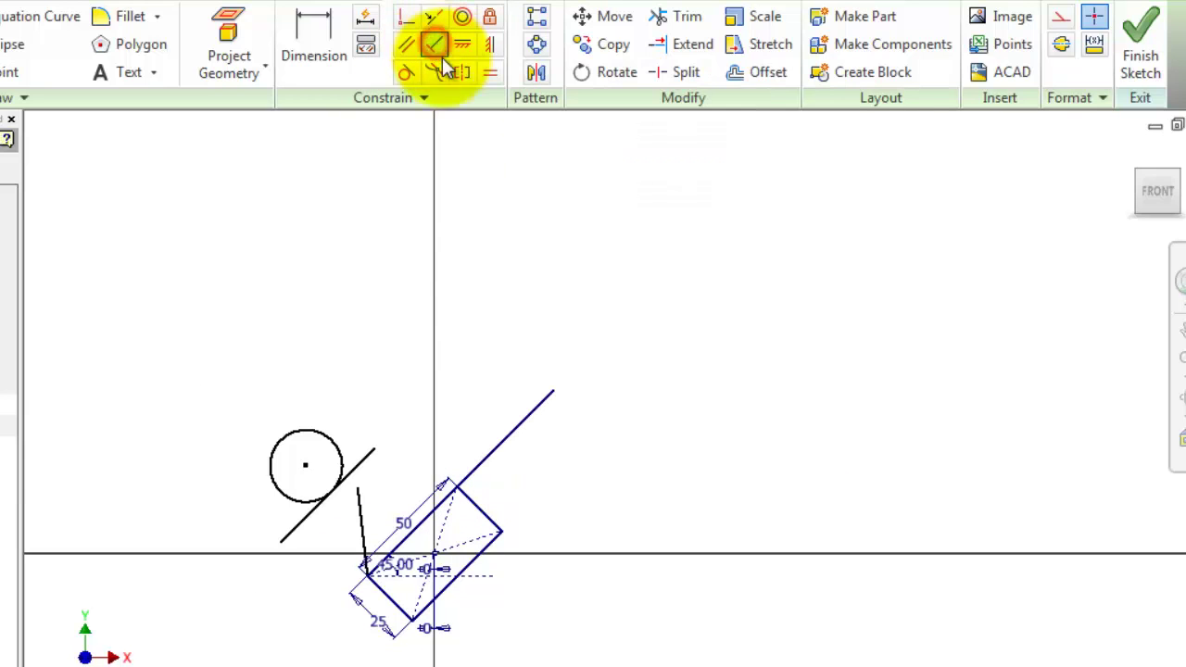
scroll(345, 524, up, 3)
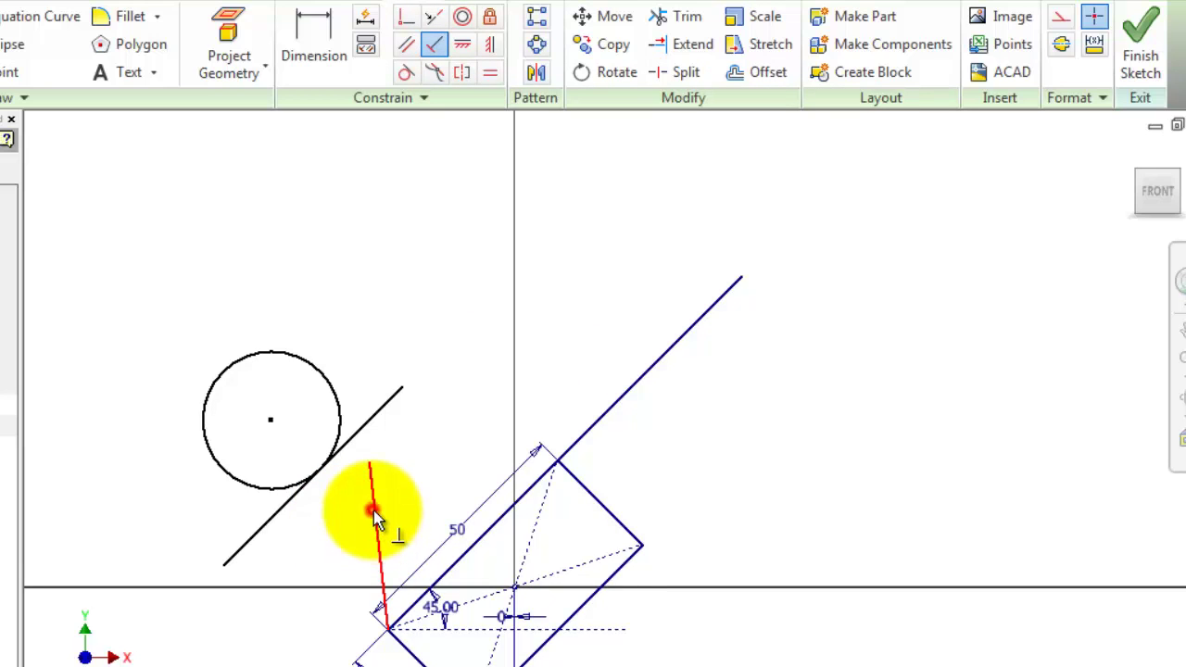
click(374, 511)
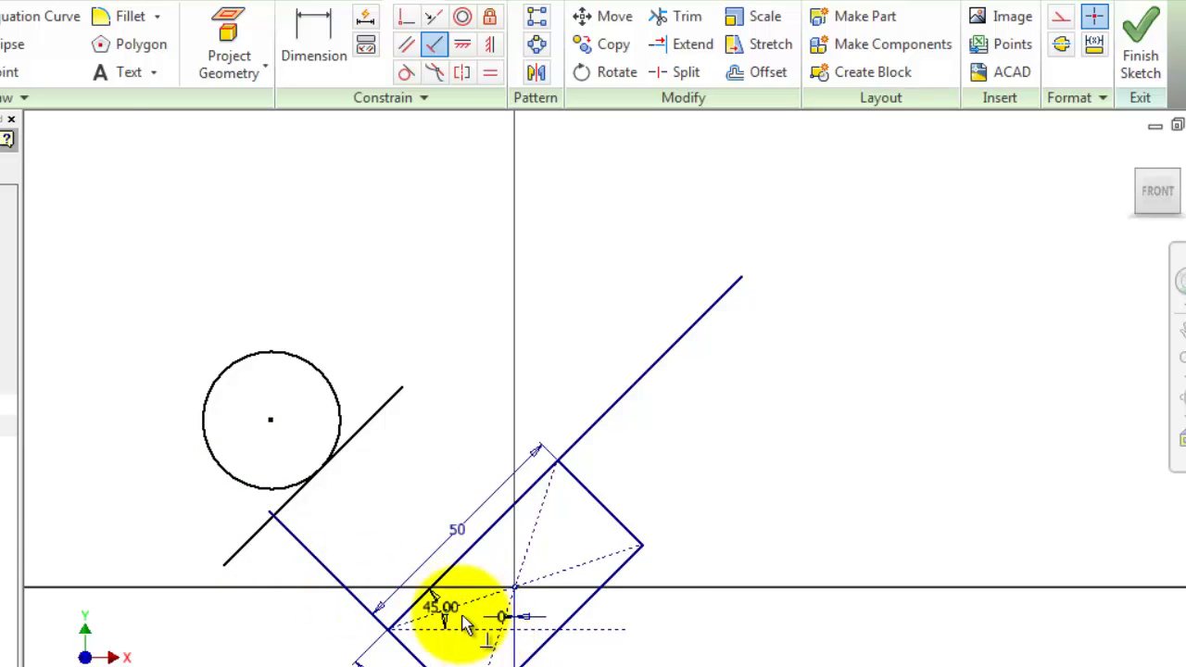
scroll(466, 626, up, 3)
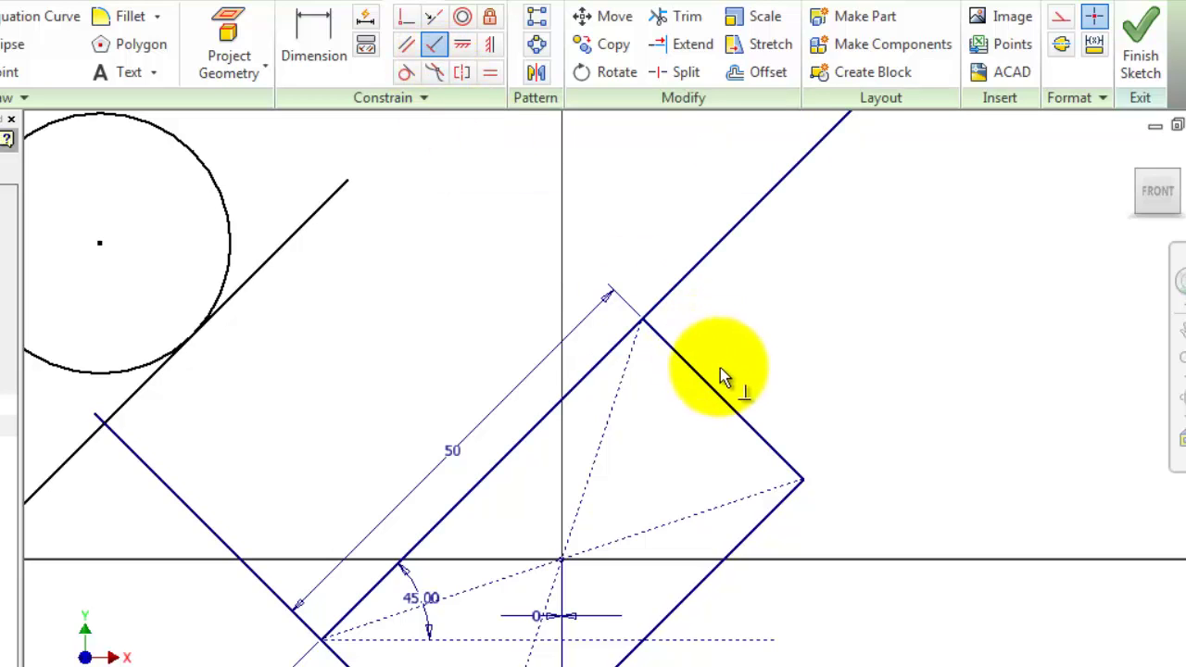
scroll(722, 380, down, 5)
scroll(636, 394, up, 5)
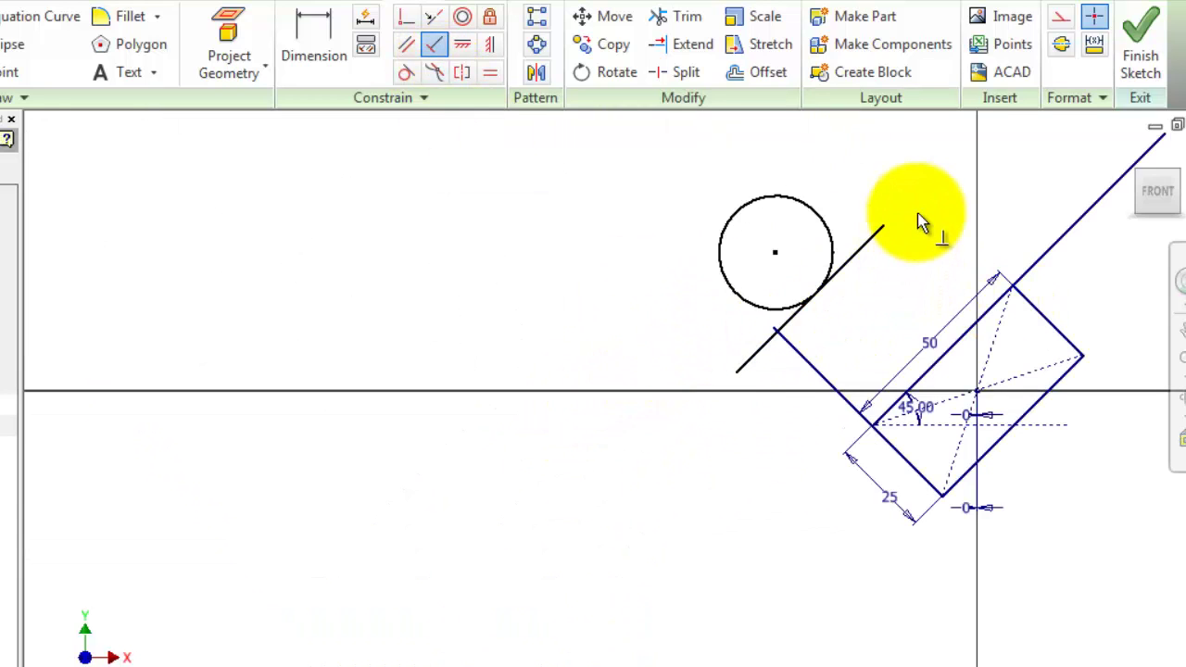
scroll(922, 189, up, 3)
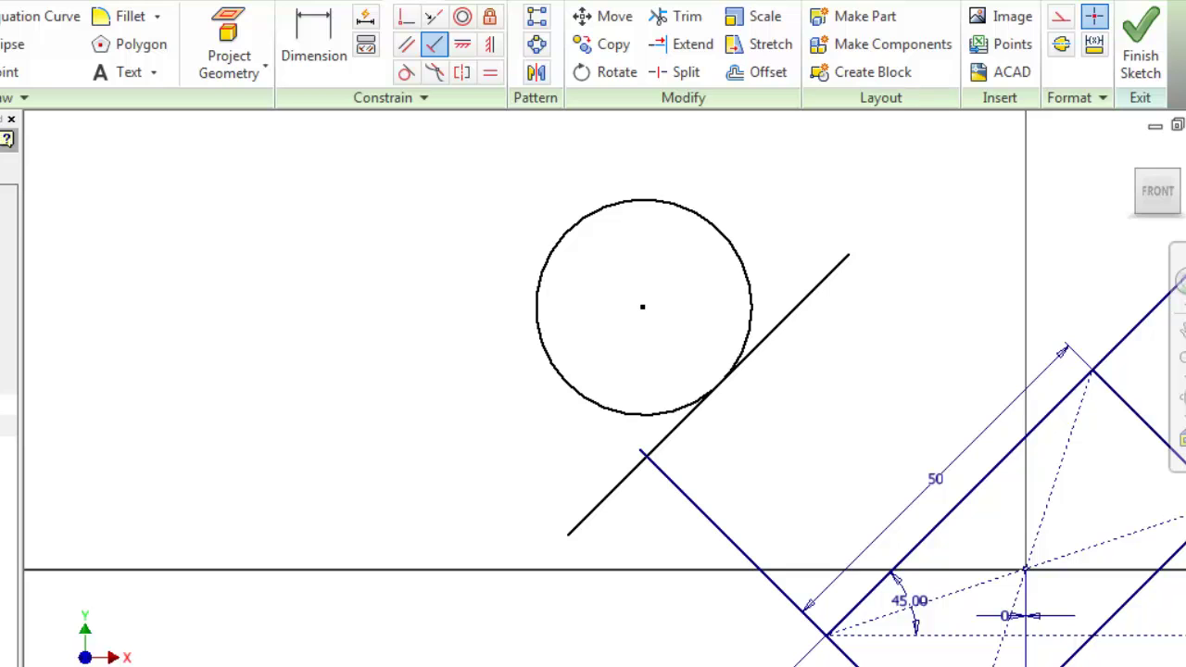
Step: Draw upper and lower horizontal lines joined by a slanted segment, adjusting the lower line
key(l)
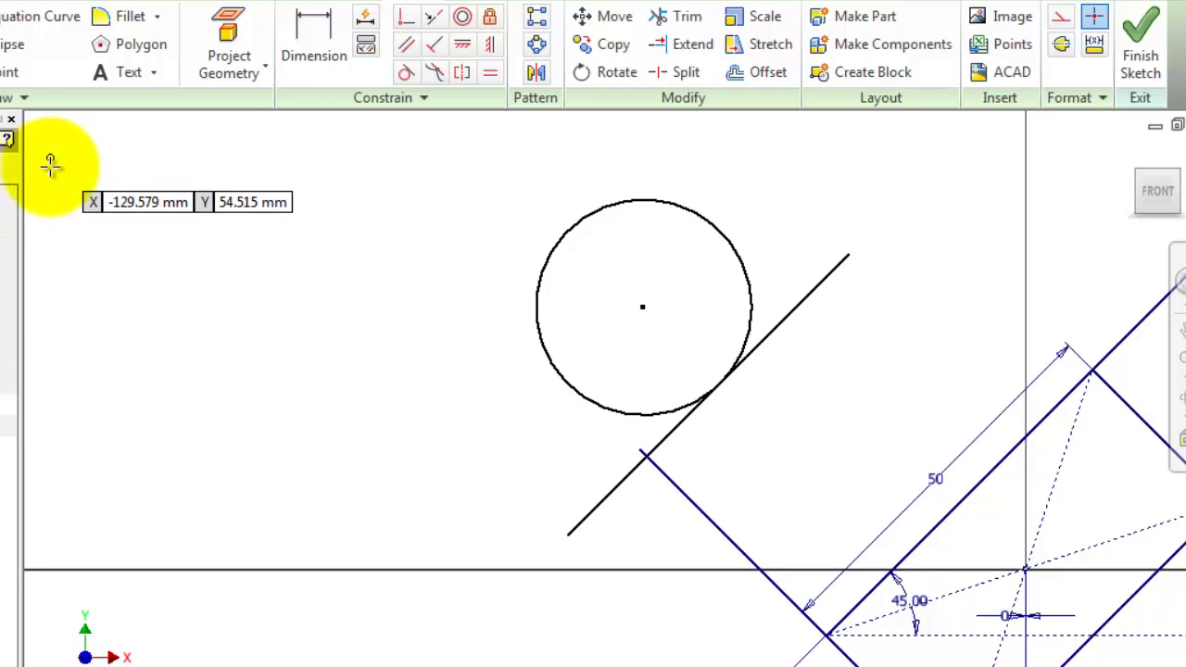
click(39, 137)
click(136, 138)
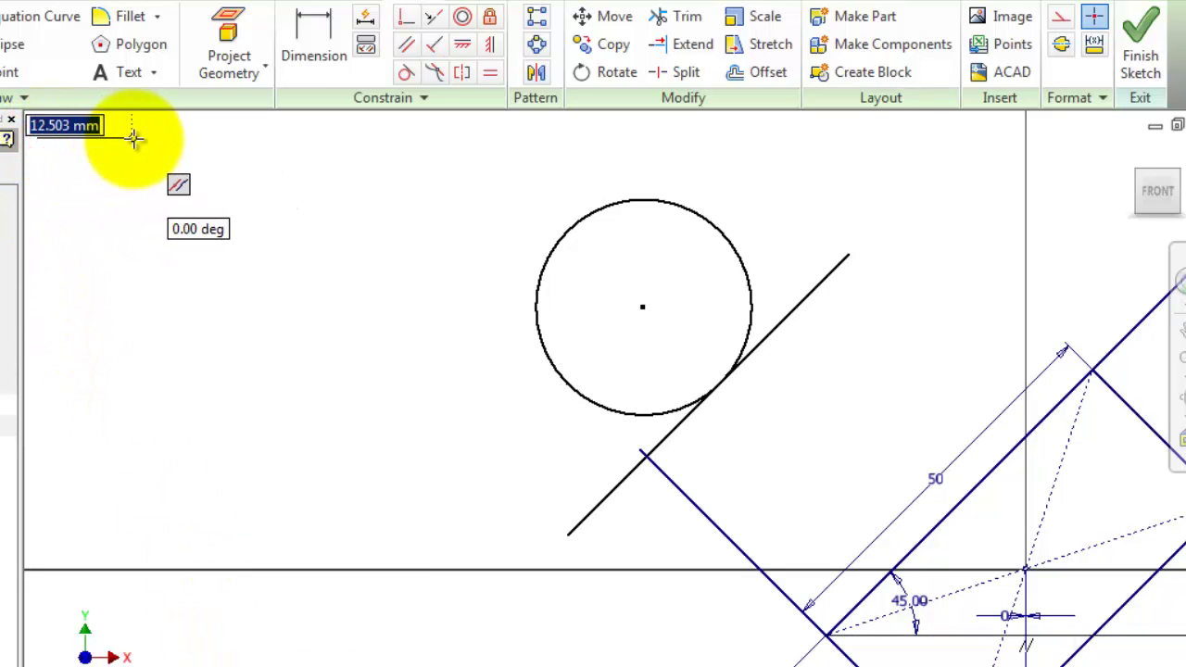
click(188, 229)
click(380, 225)
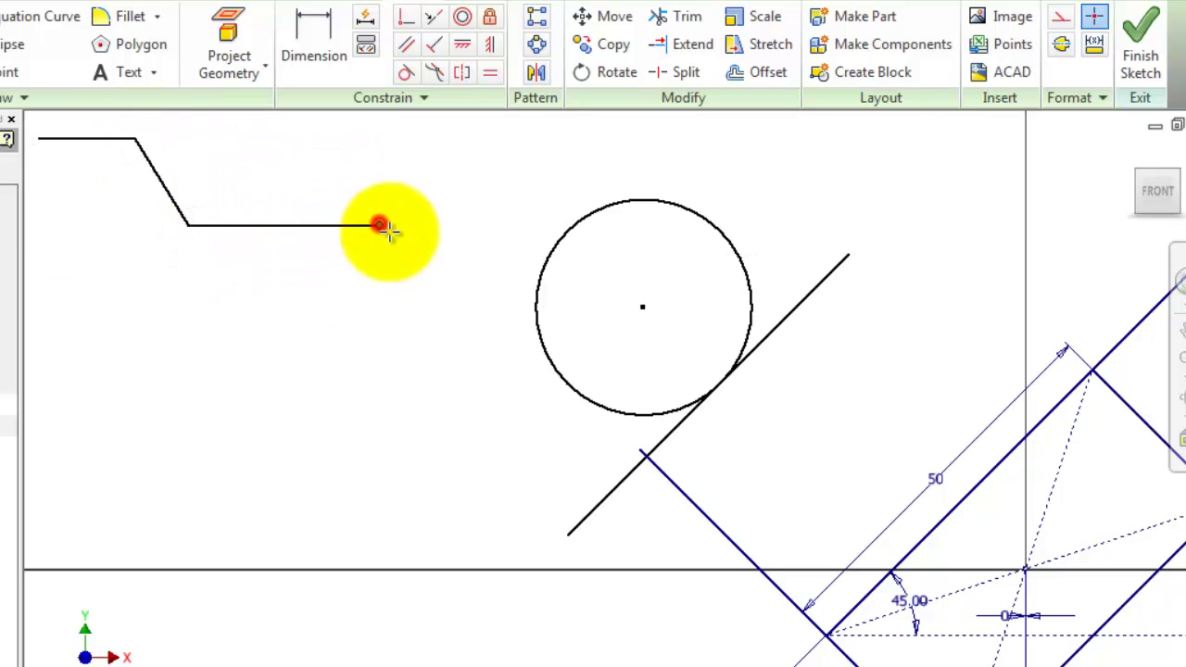
key(Escape)
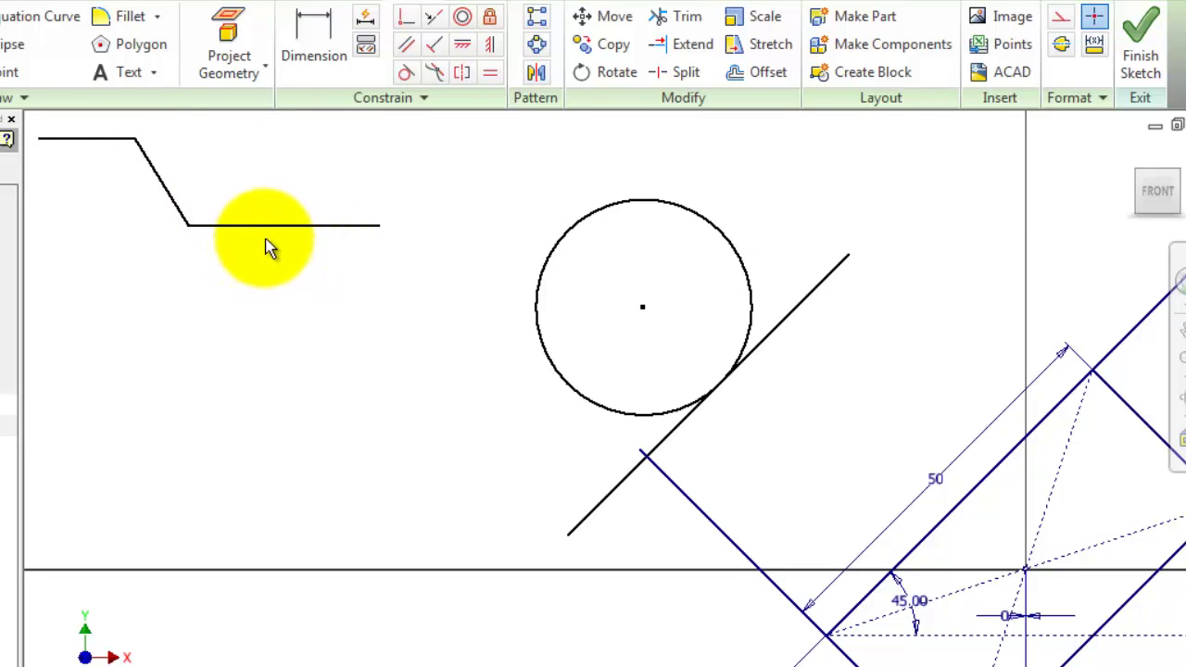
mouse_move(269, 225)
mouse_down()
mouse_move(405, 226)
mouse_move(380, 226)
mouse_up()
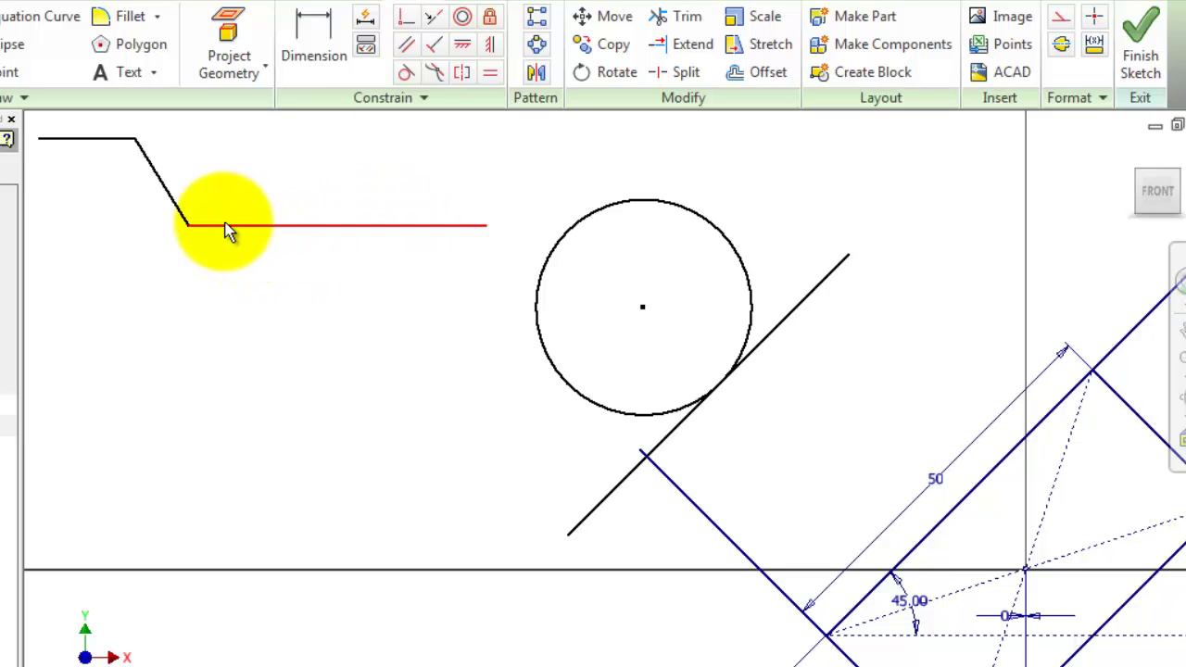
drag(191, 227, 297, 225)
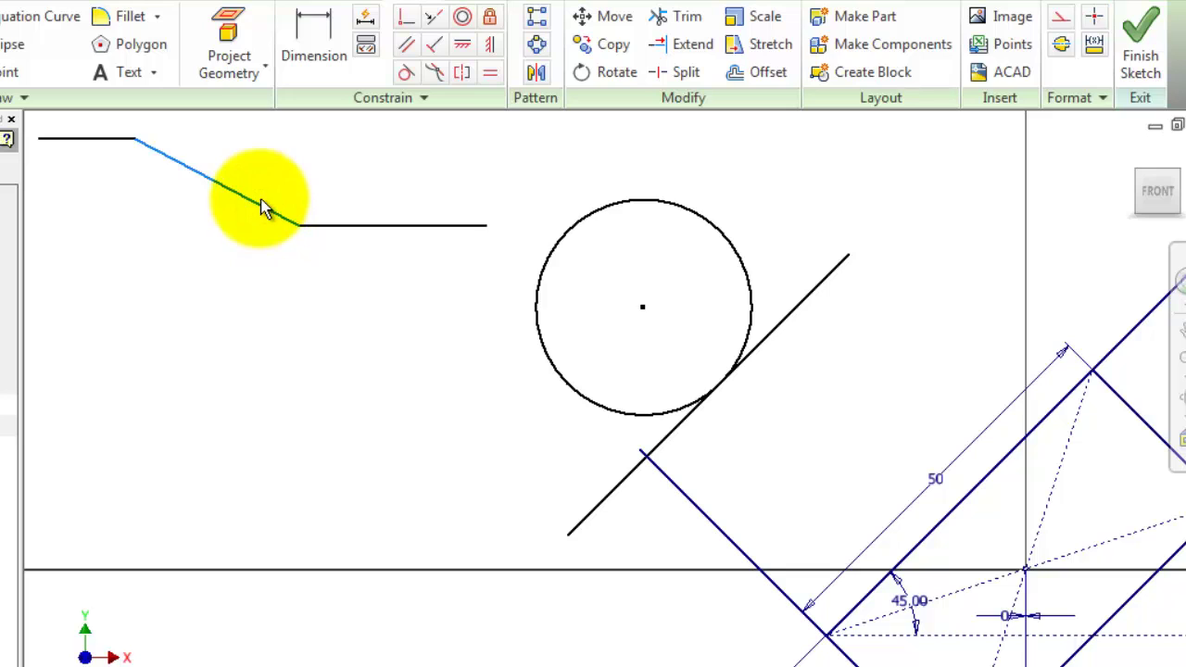
Step: Replace the slanted segment with a spline joining the two horizontal lines' ends
key(Delete)
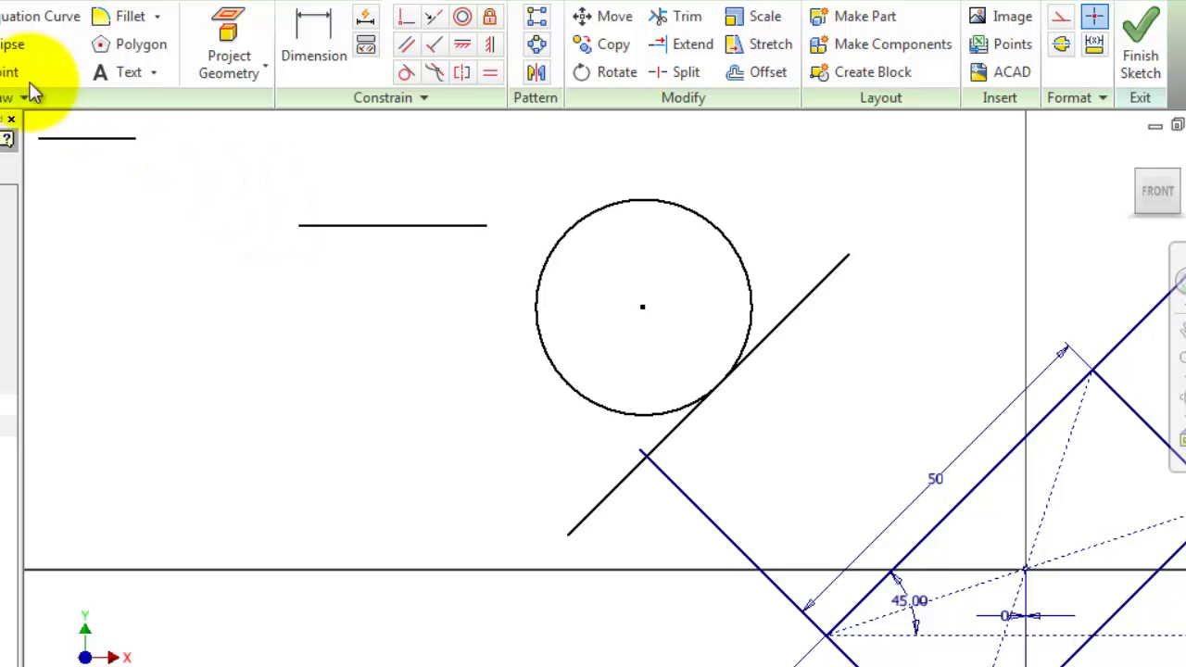
click(136, 140)
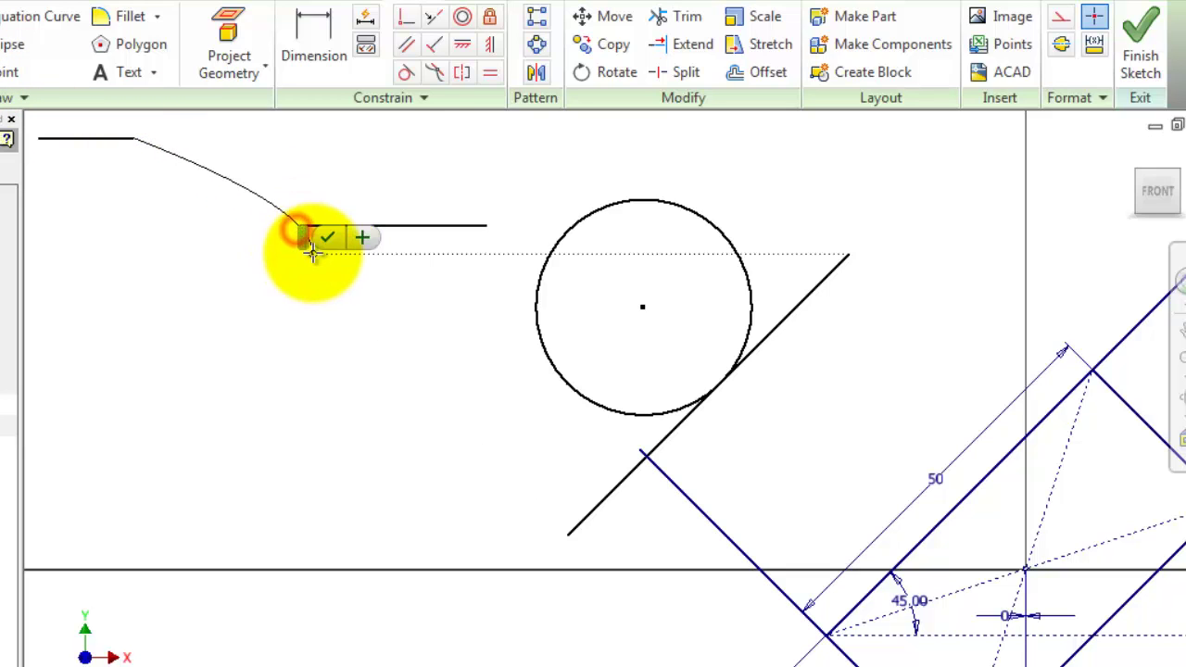
double_click(298, 225)
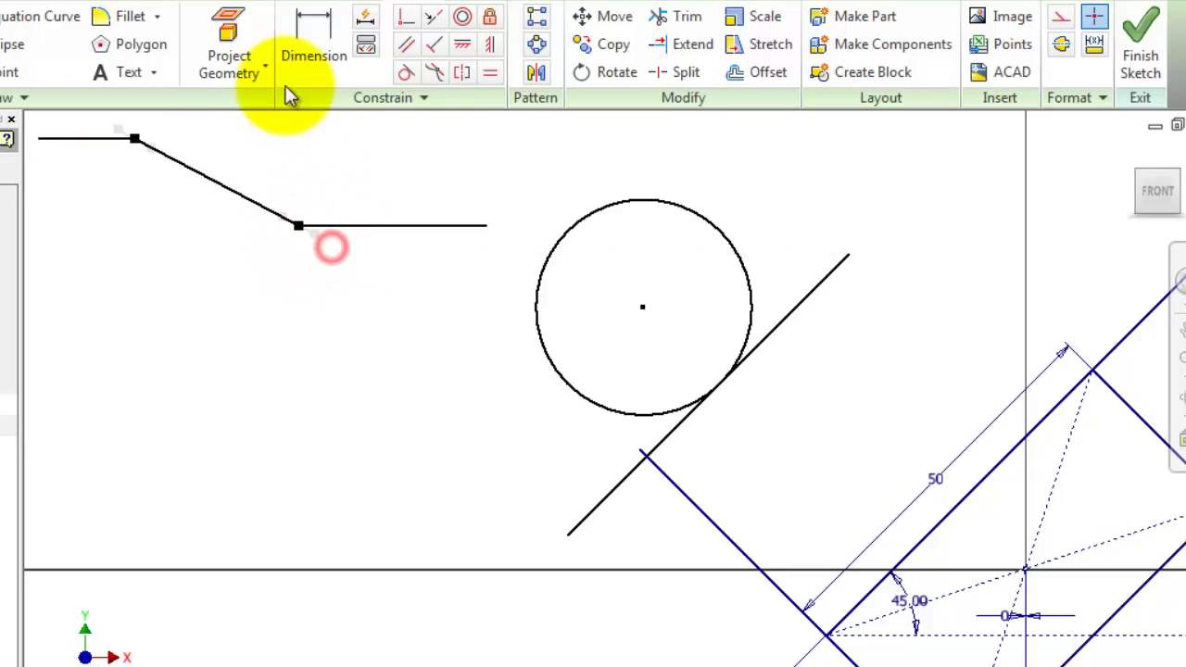
Step: Apply Smooth (G2) so the spline blends into both the upper and lower horizontal lines
click(435, 74)
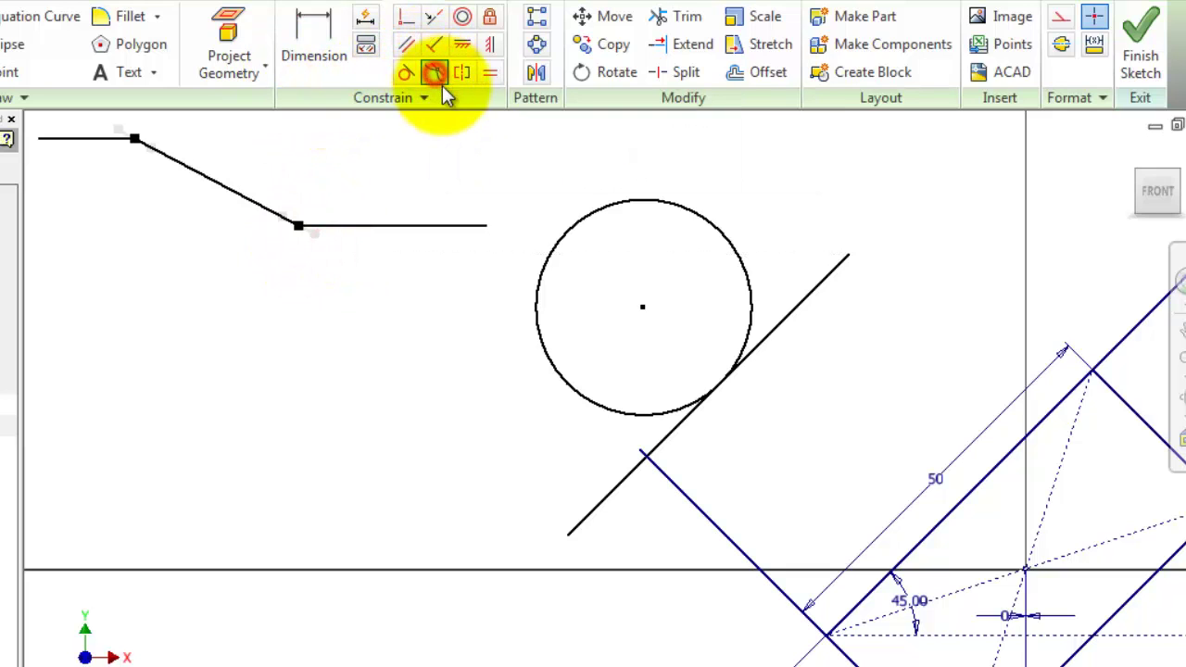
click(102, 140)
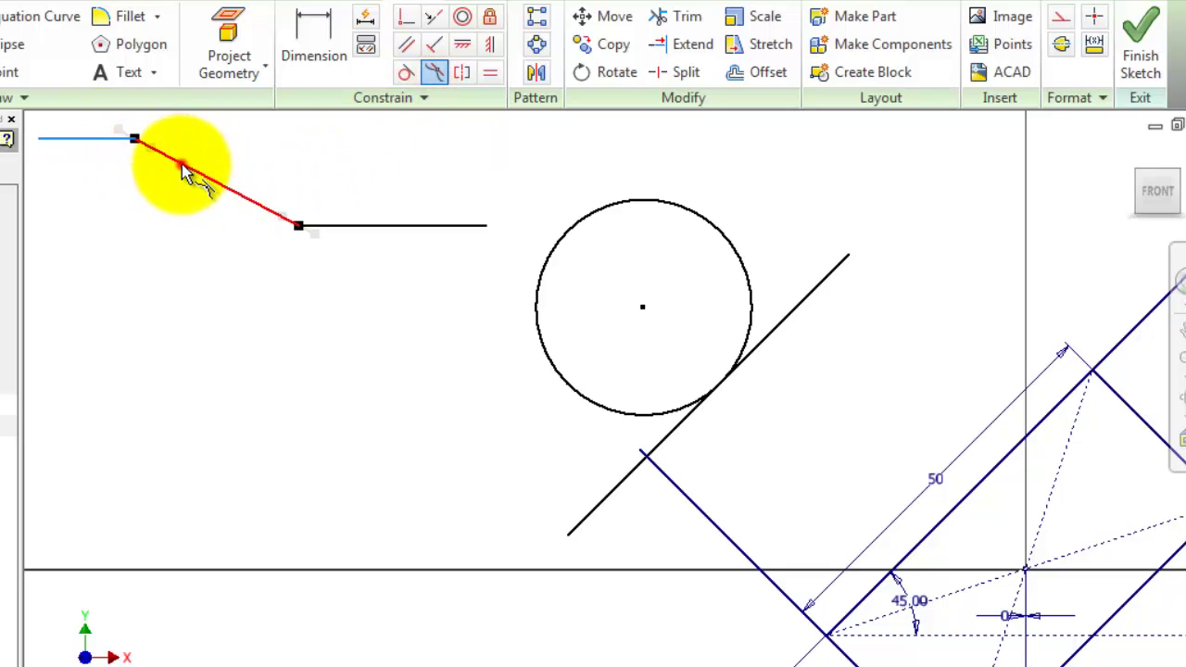
click(184, 171)
click(280, 194)
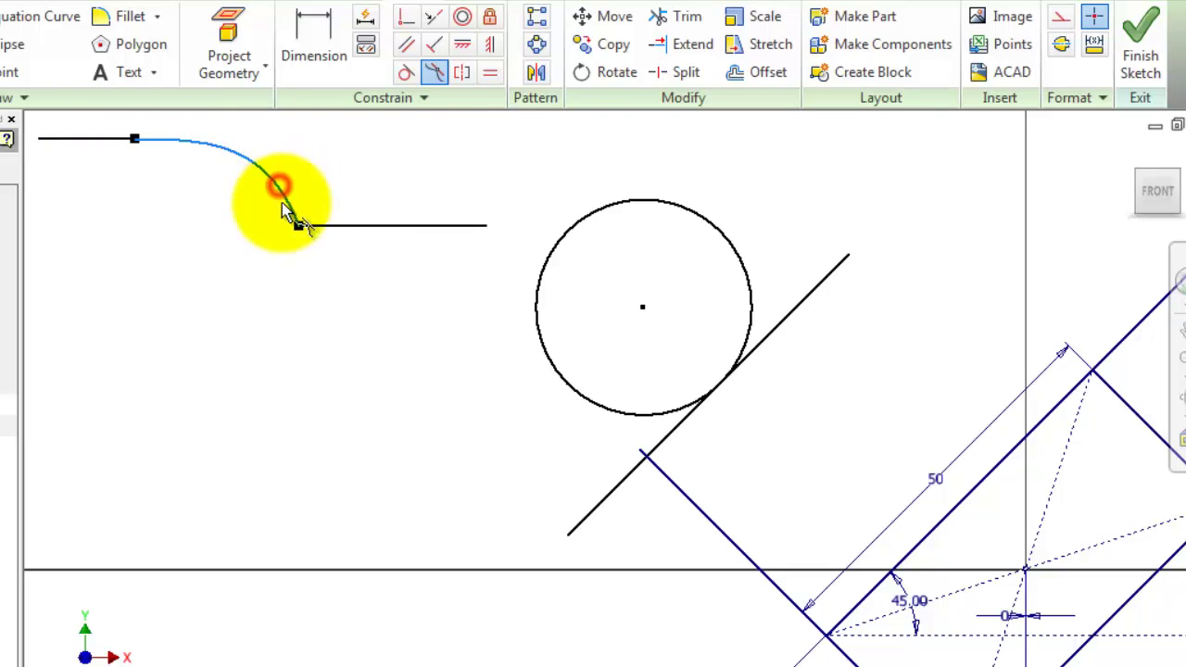
click(347, 225)
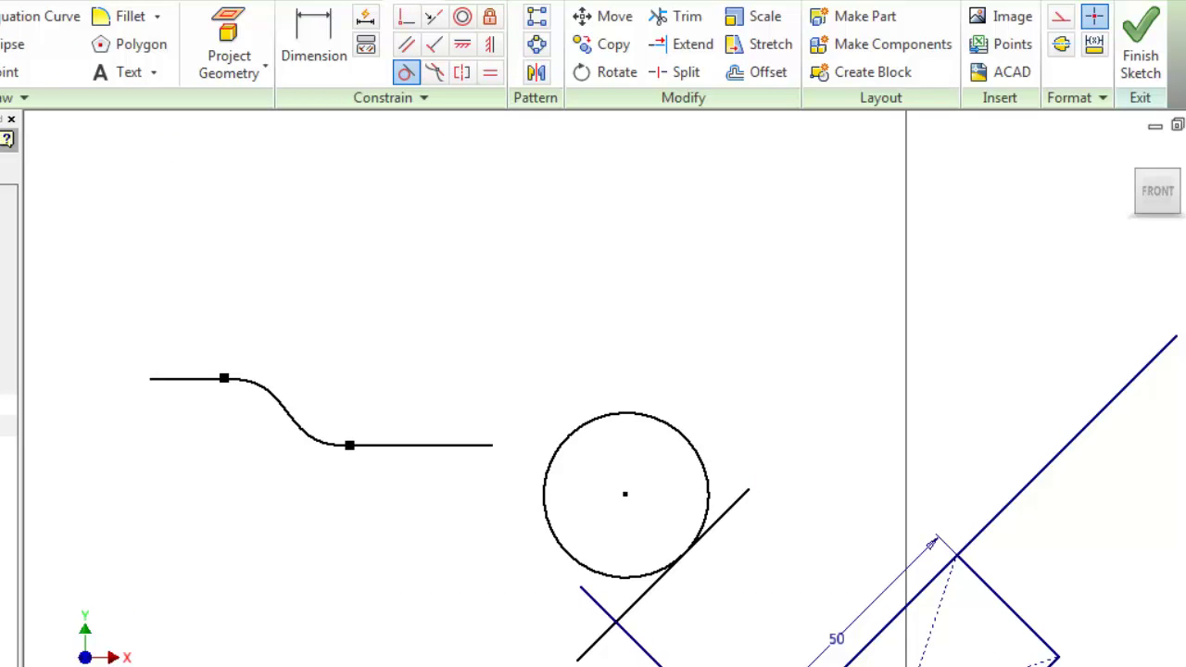
Step: Draw a small circle and a larger circle above the S-curve
key(c)
click(206, 225)
click(231, 239)
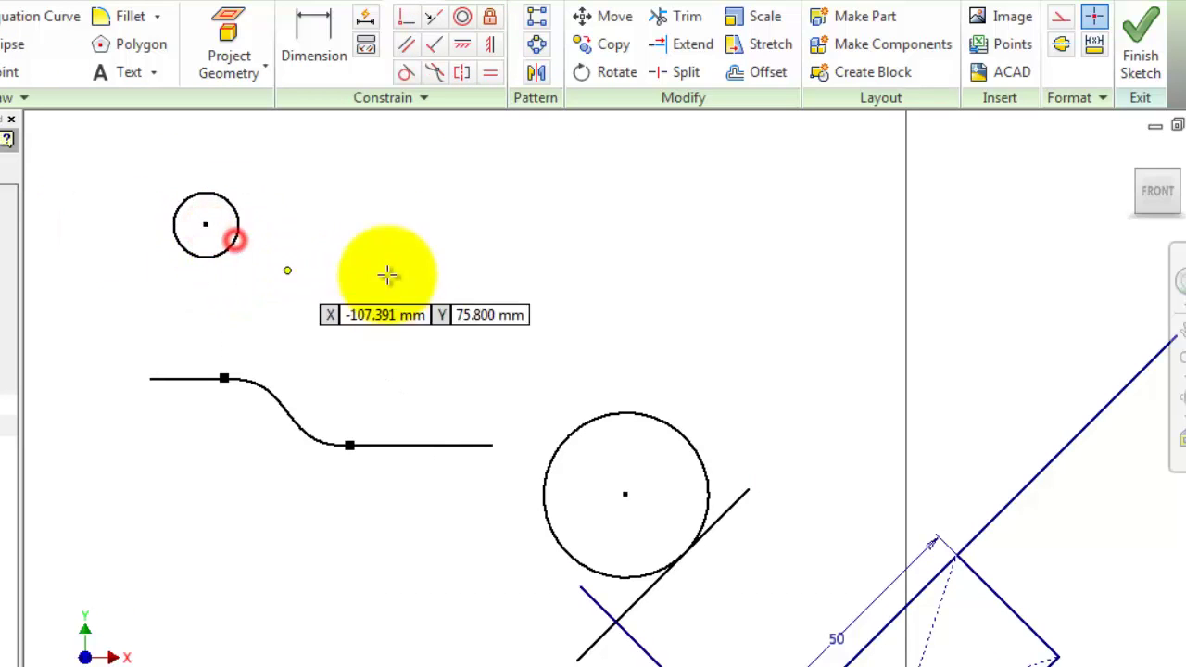
click(475, 264)
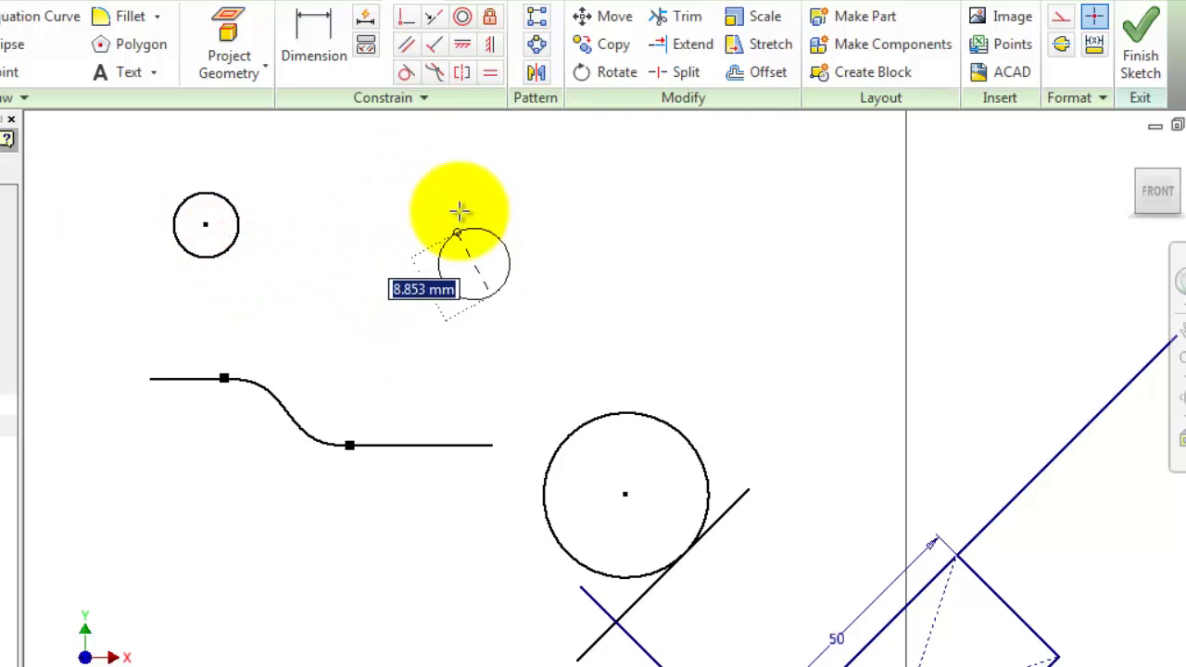
click(472, 156)
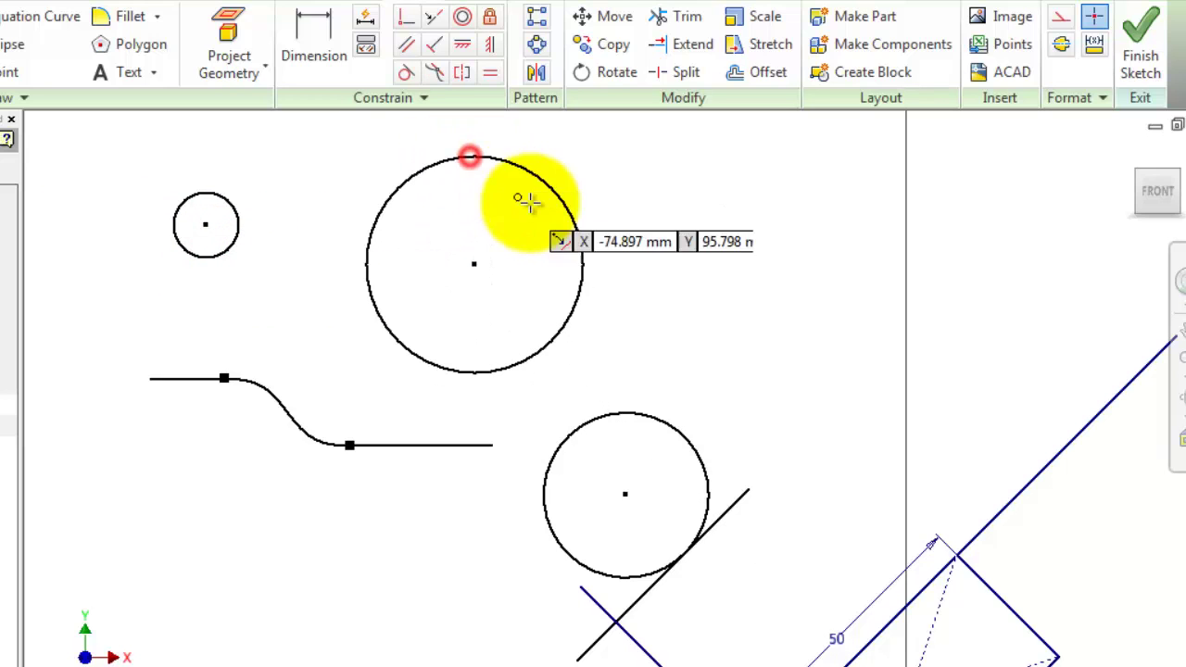
Step: Make the larger circle concentric with the small circle
click(462, 18)
click(233, 215)
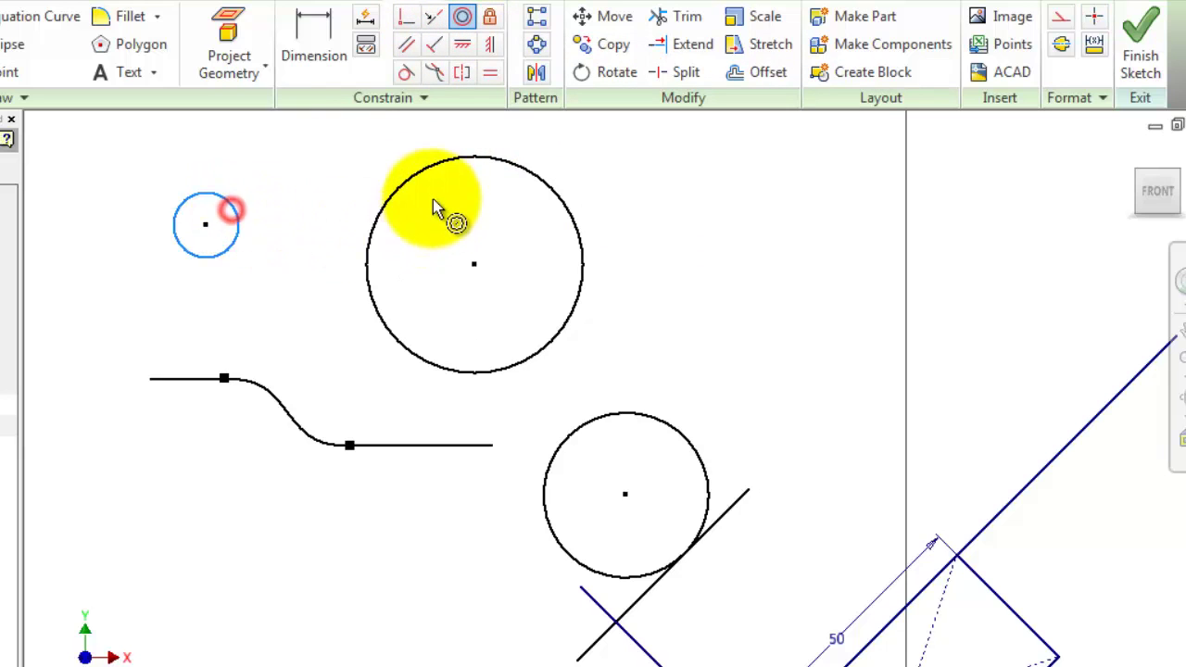
click(423, 170)
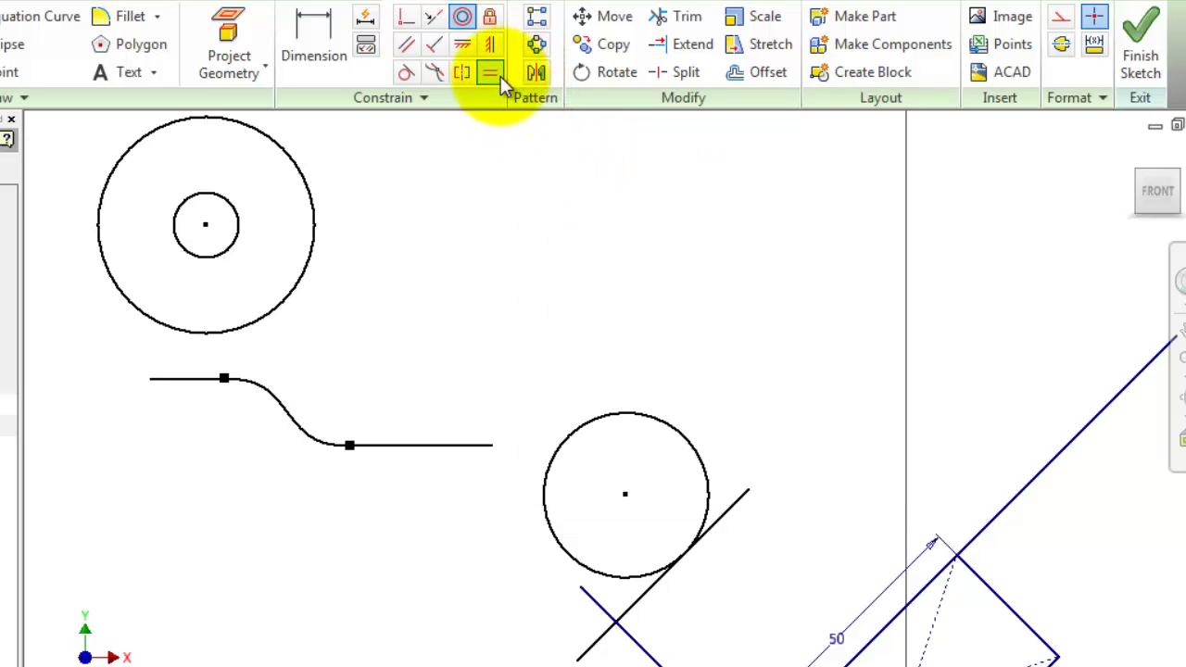
Step: Apply an Equal constraint so the large concentric circle matches the lower tangent circle
click(494, 81)
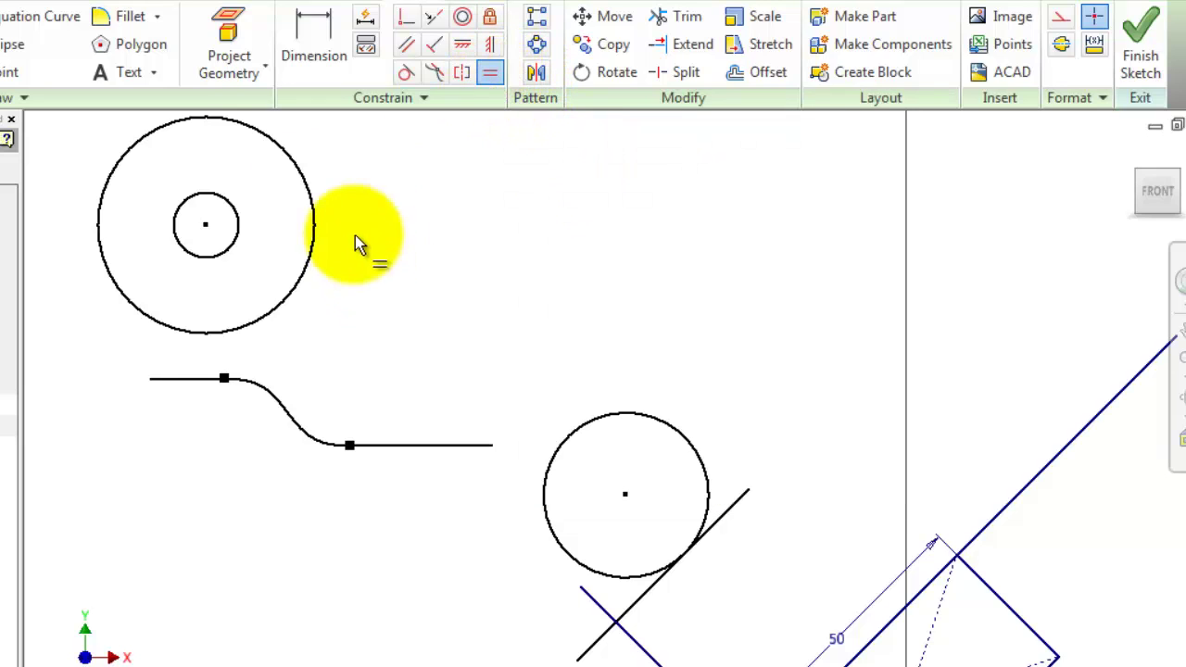
click(311, 198)
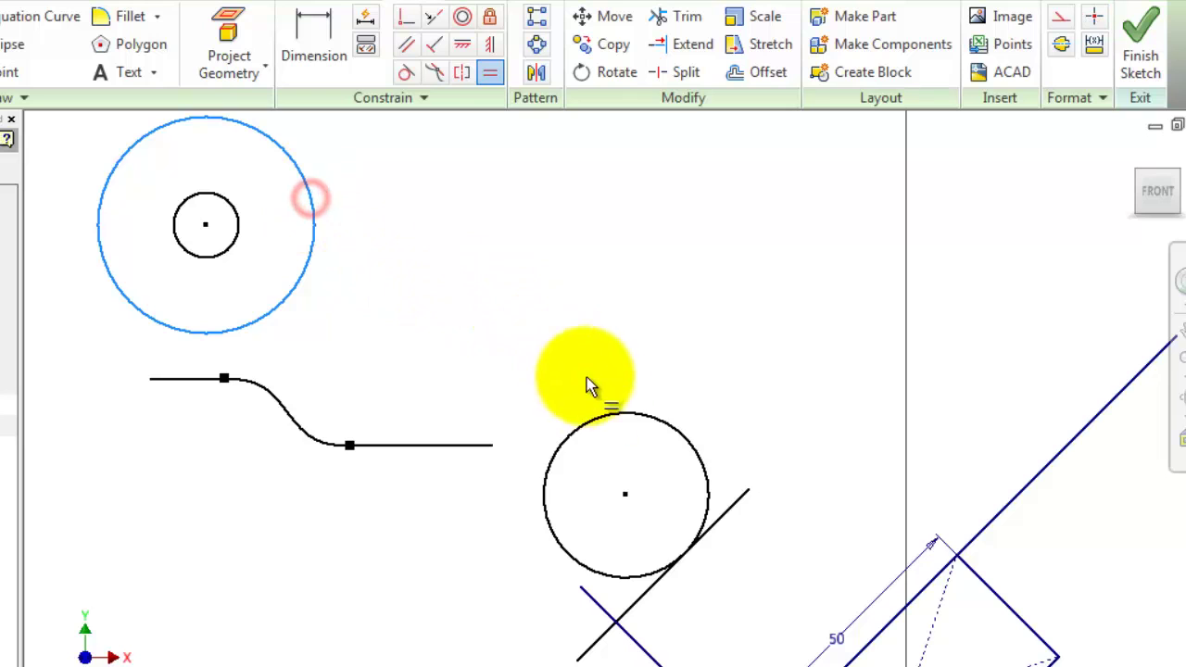
click(618, 414)
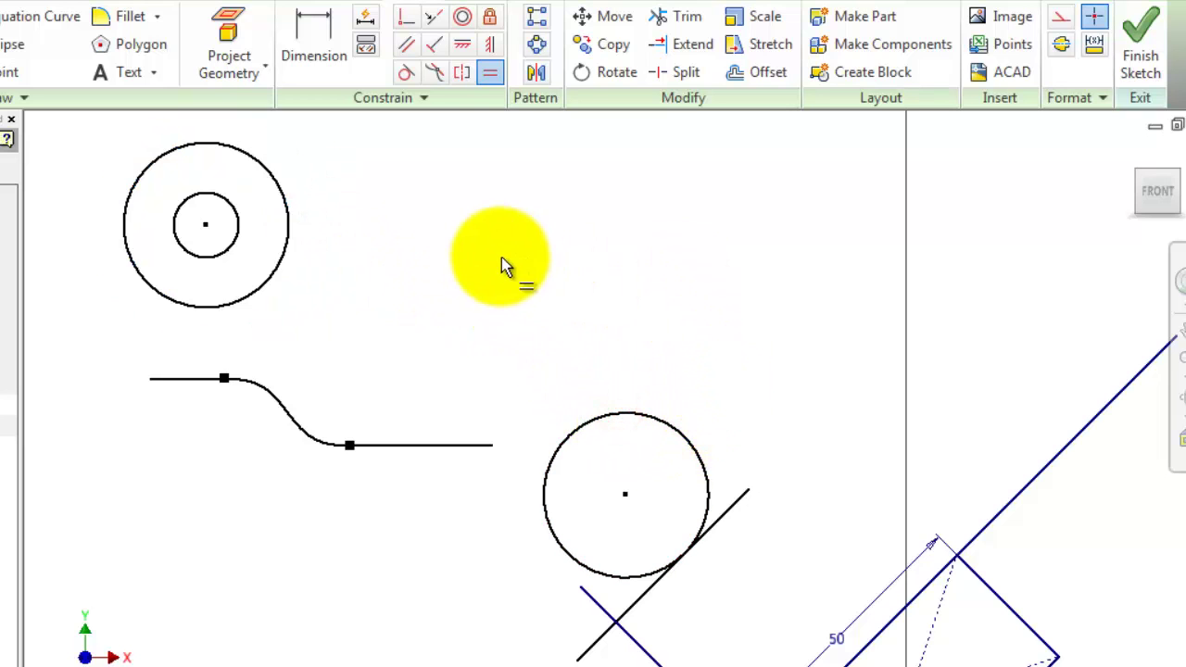
scroll(715, 366, down, 1)
mouse_move(714, 366)
middle_down()
mouse_move(702, 305)
mouse_move(636, 243)
middle_up()
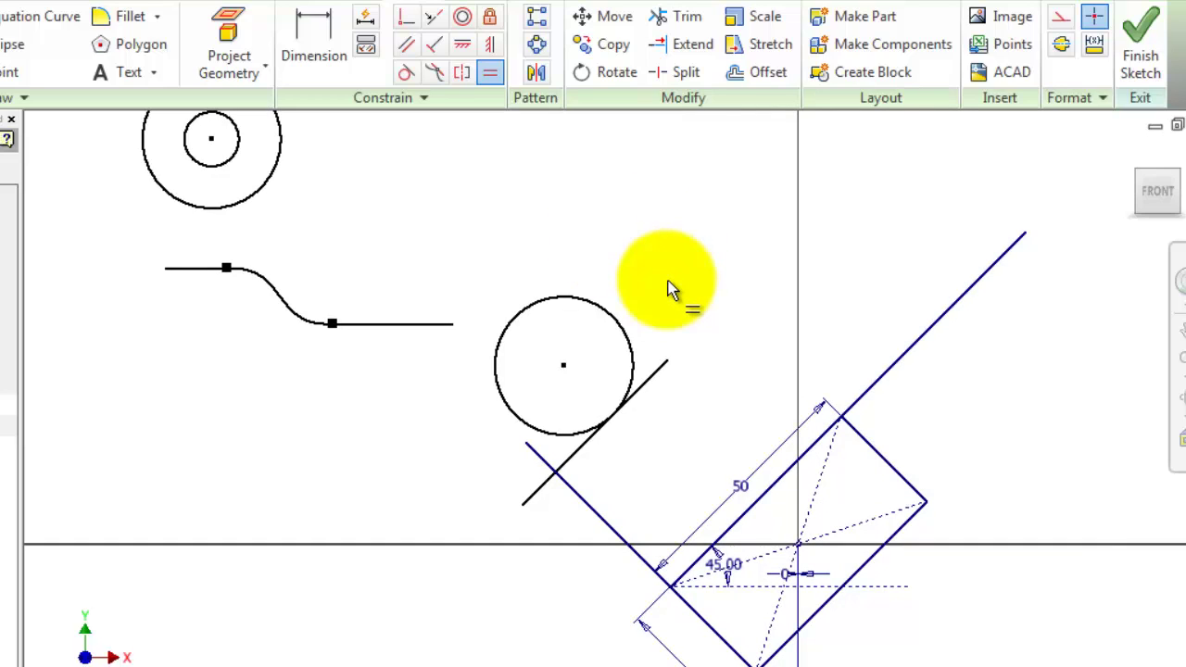
Step: Use Show All Constraints to display symbols beside the circles, lines, spline and rectangle
right_click(682, 232)
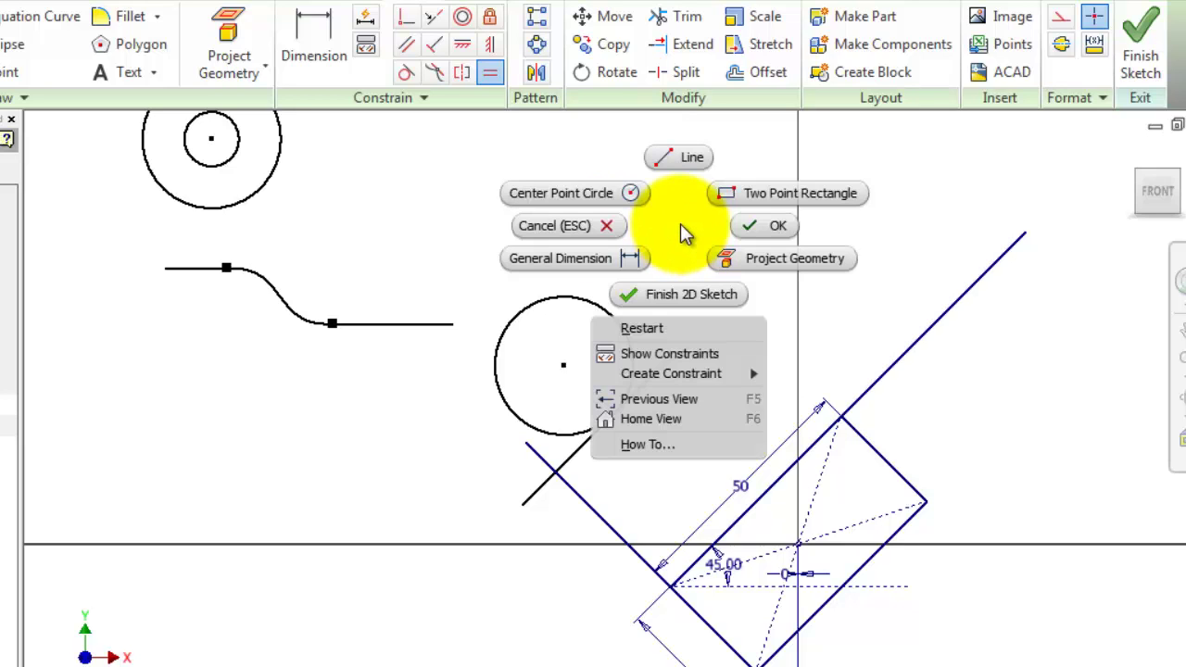
click(752, 227)
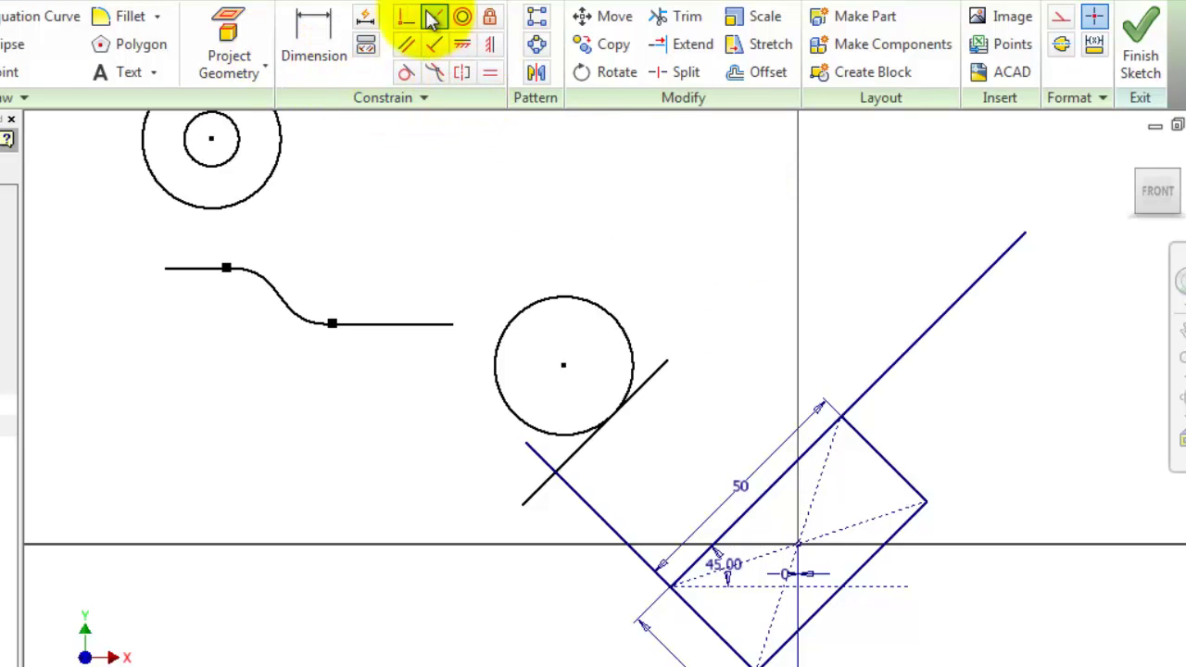
right_click(681, 190)
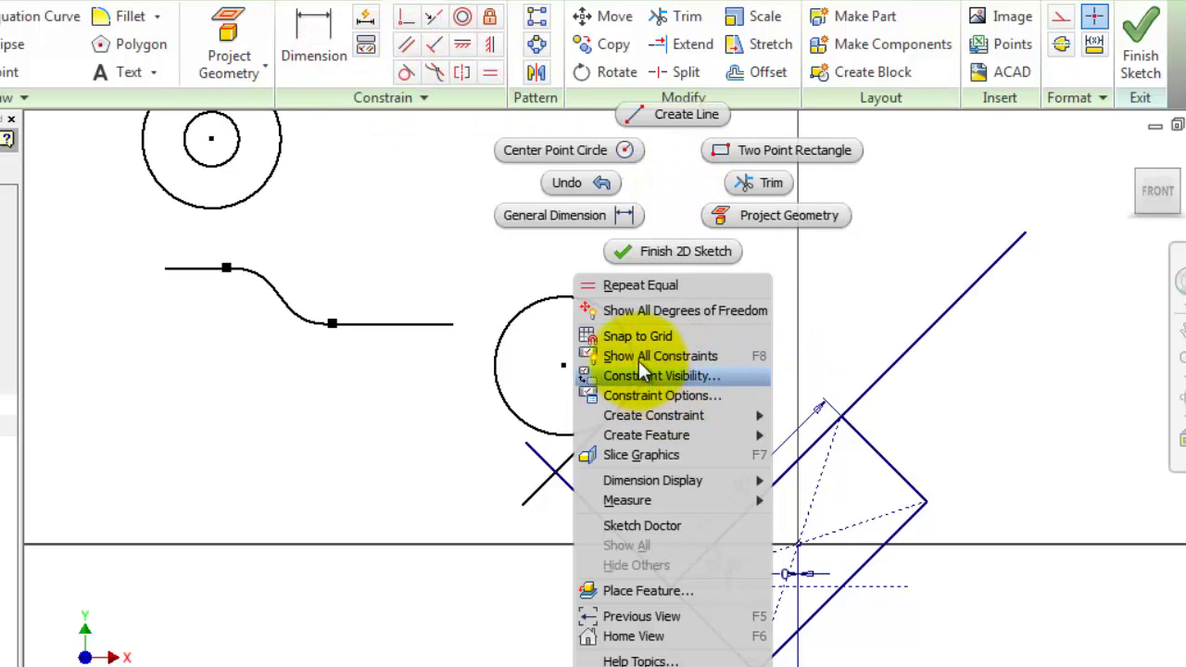
click(717, 360)
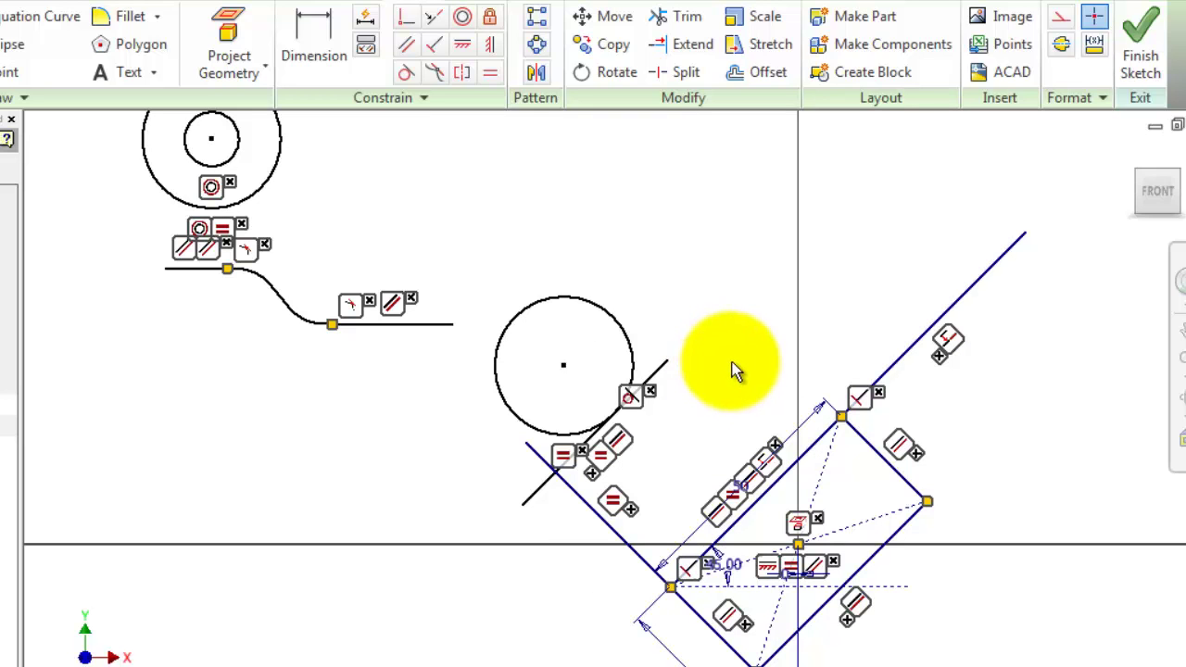
Step: Select the circle's tangent constraint, then drag the circle slightly smaller and move its centre left
scroll(394, 387, up, 2)
mouse_move(394, 388)
middle_down()
mouse_move(453, 529)
mouse_move(323, 429)
mouse_move(307, 350)
middle_up()
scroll(307, 349, up, 3)
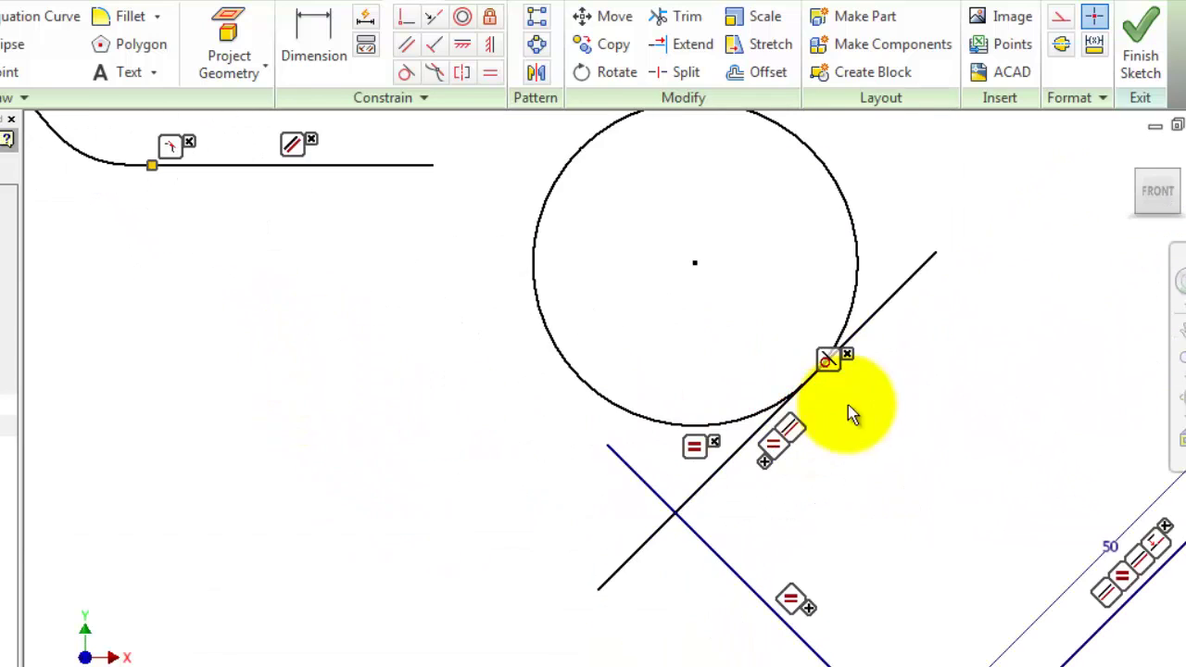
middle_drag(932, 408, 683, 474)
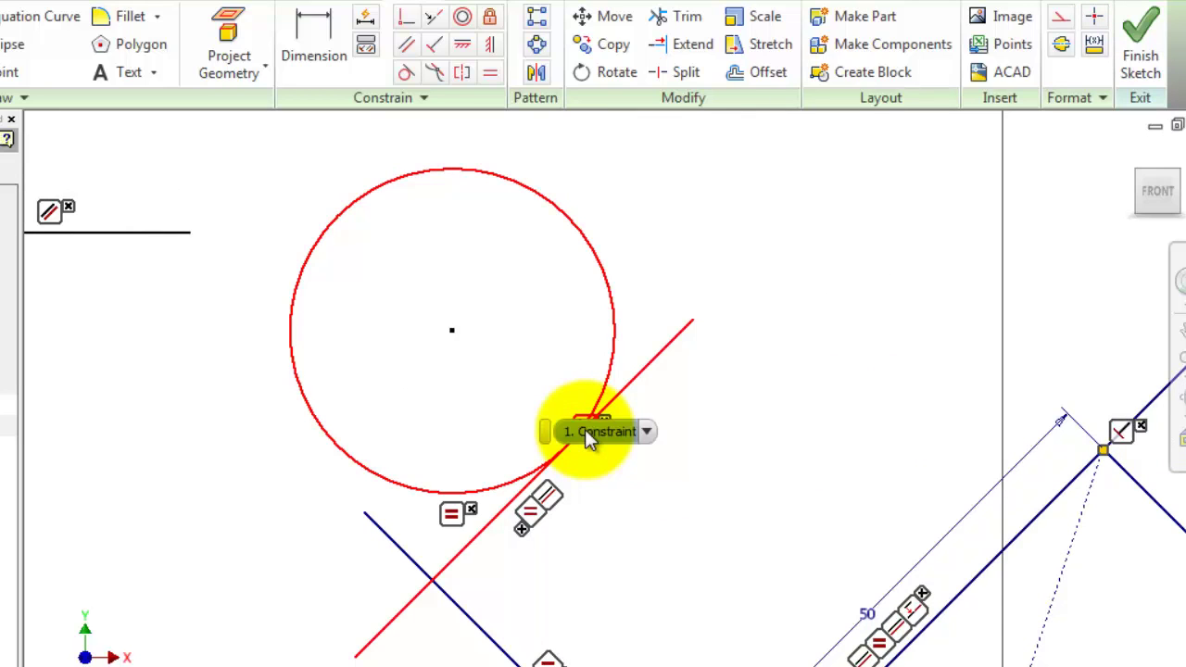
click(606, 429)
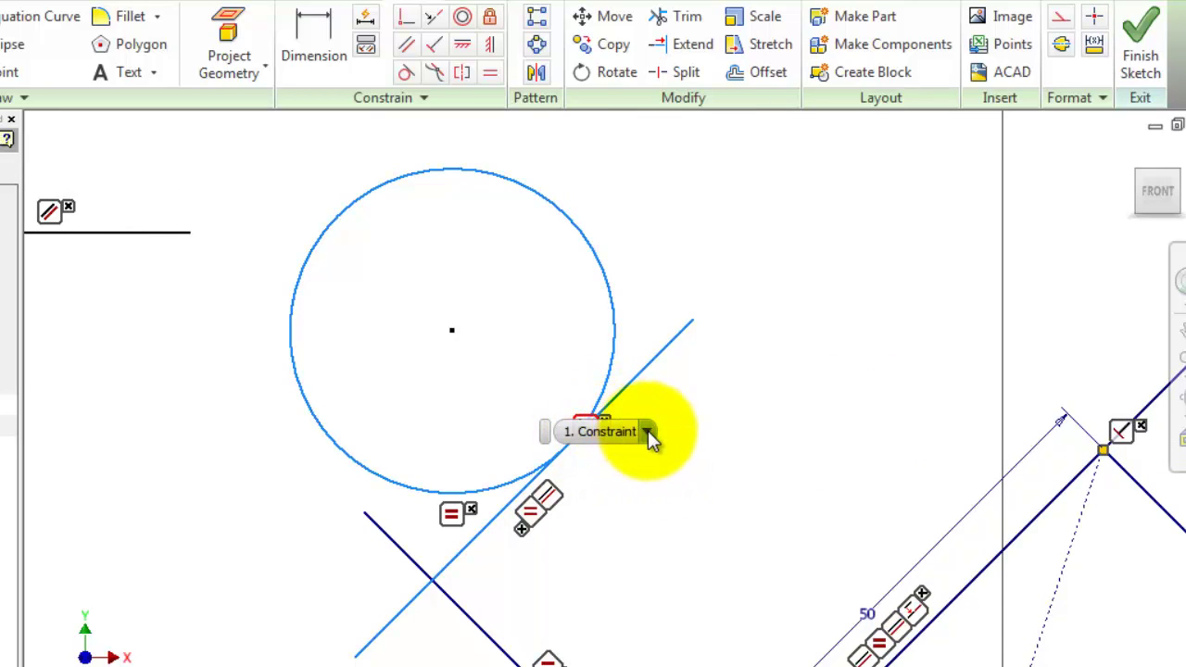
click(646, 433)
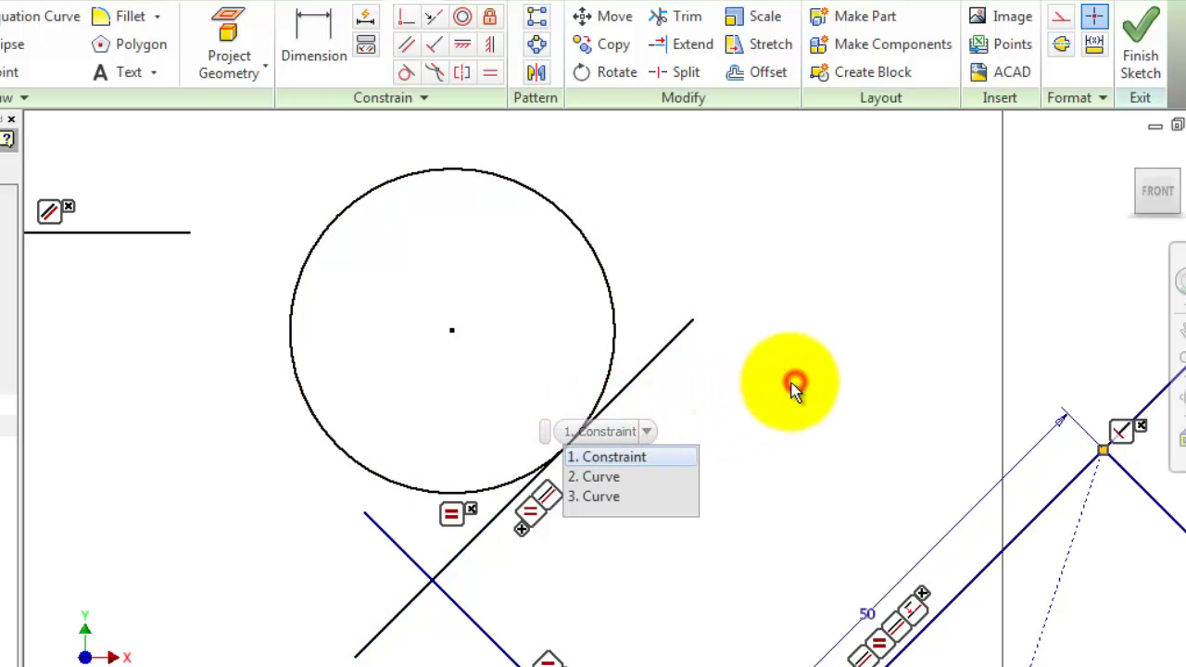
click(760, 498)
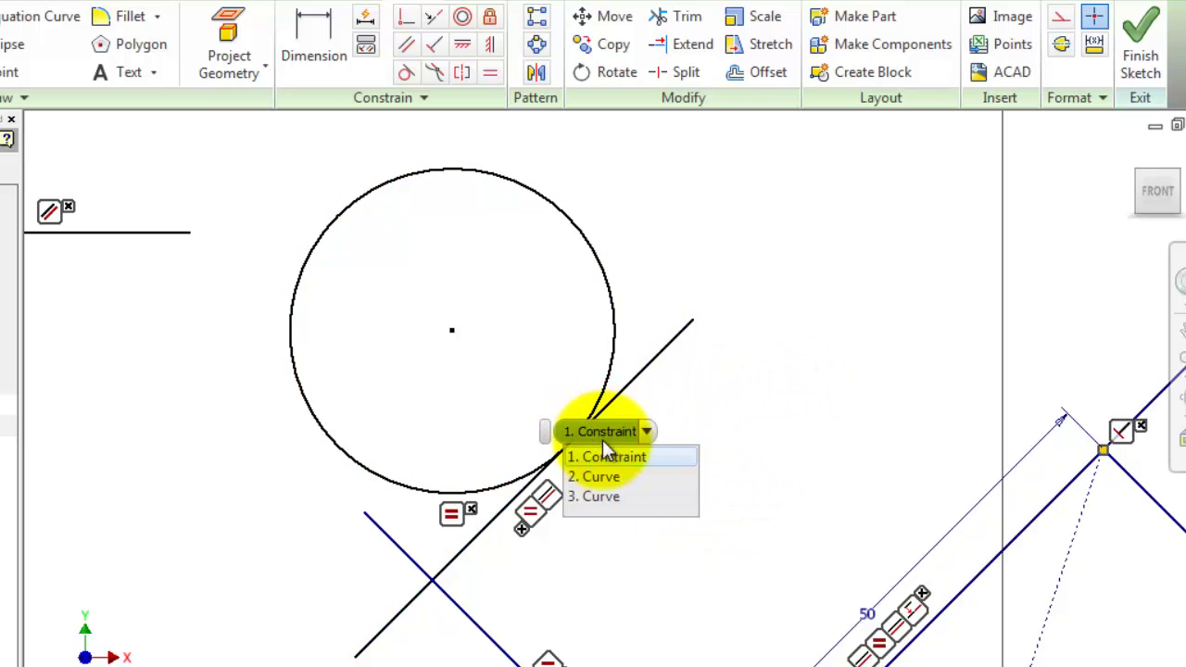
click(581, 457)
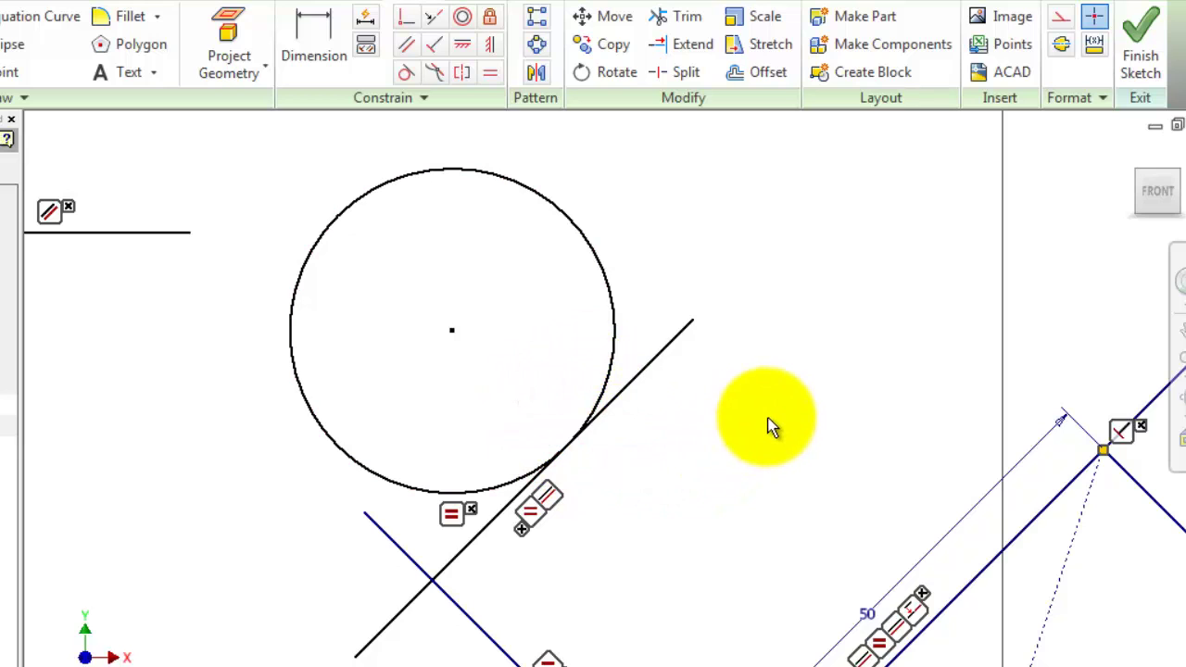
drag(607, 289, 586, 265)
drag(451, 332, 417, 366)
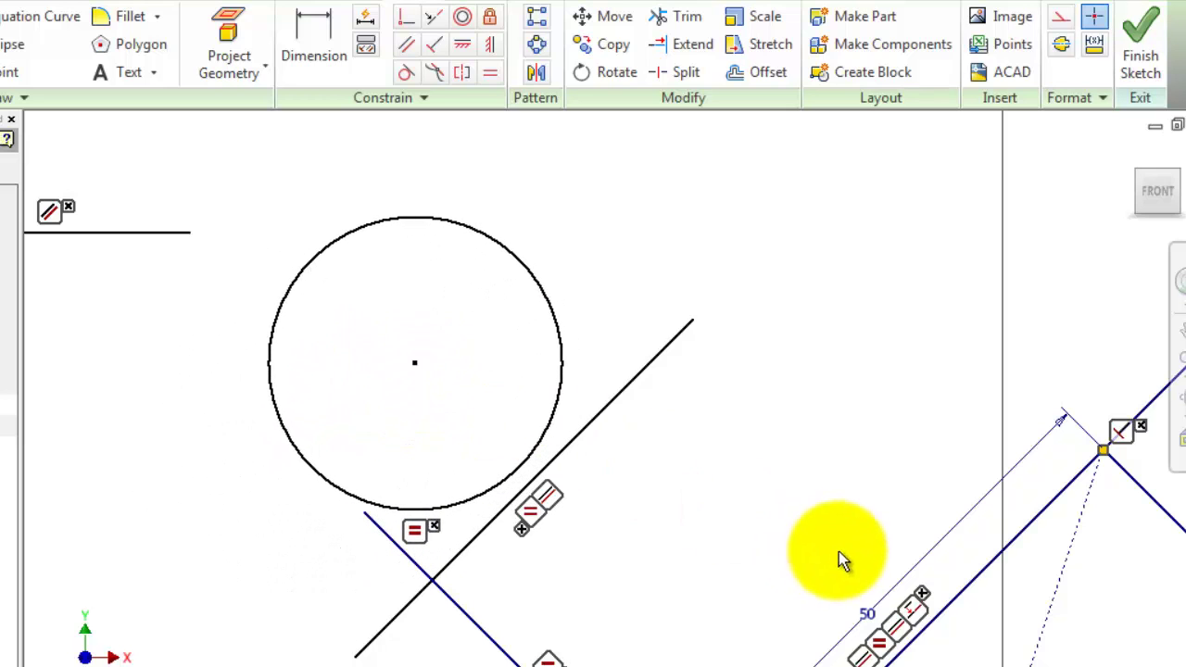
Step: Hide All Constraints (F9), leaving only geometry and the 50 and 45.00 dimensions
middle_drag(839, 559, 837, 379)
scroll(835, 375, up, 2)
scroll(831, 372, down, 4)
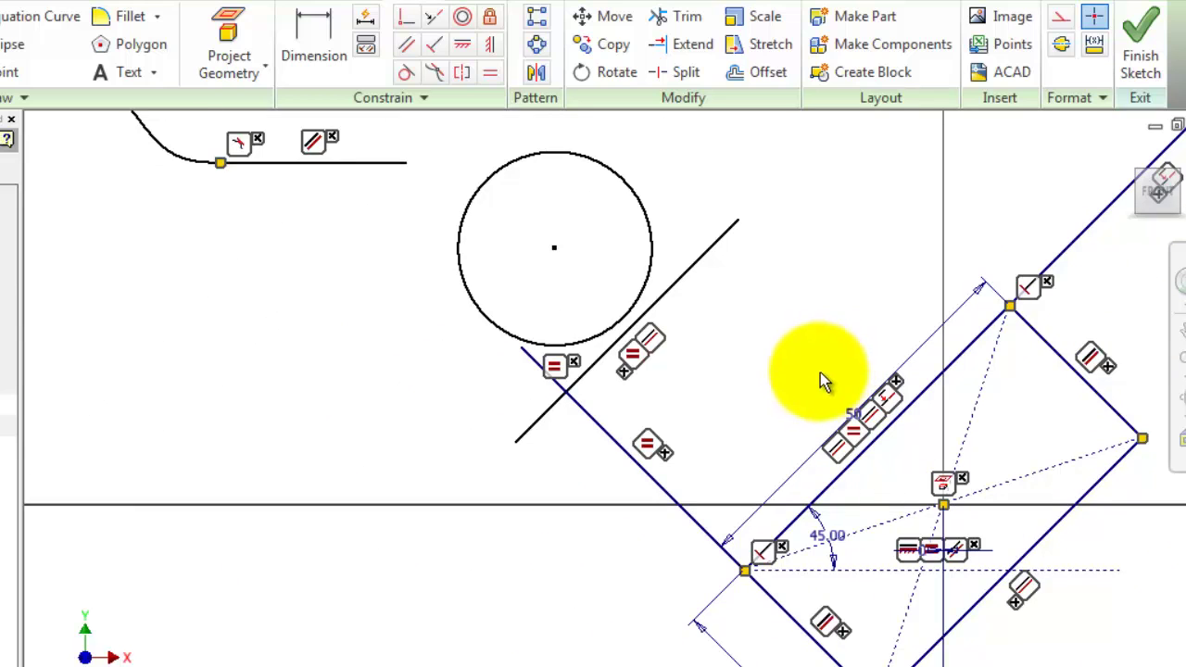
right_click(794, 326)
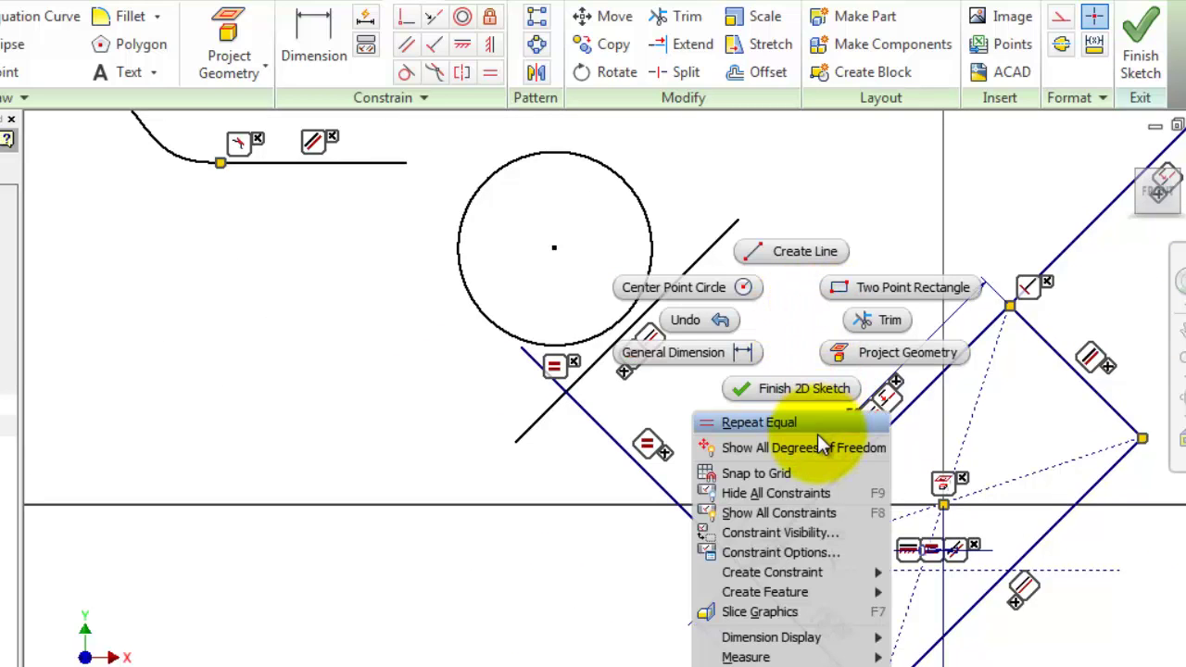
click(805, 499)
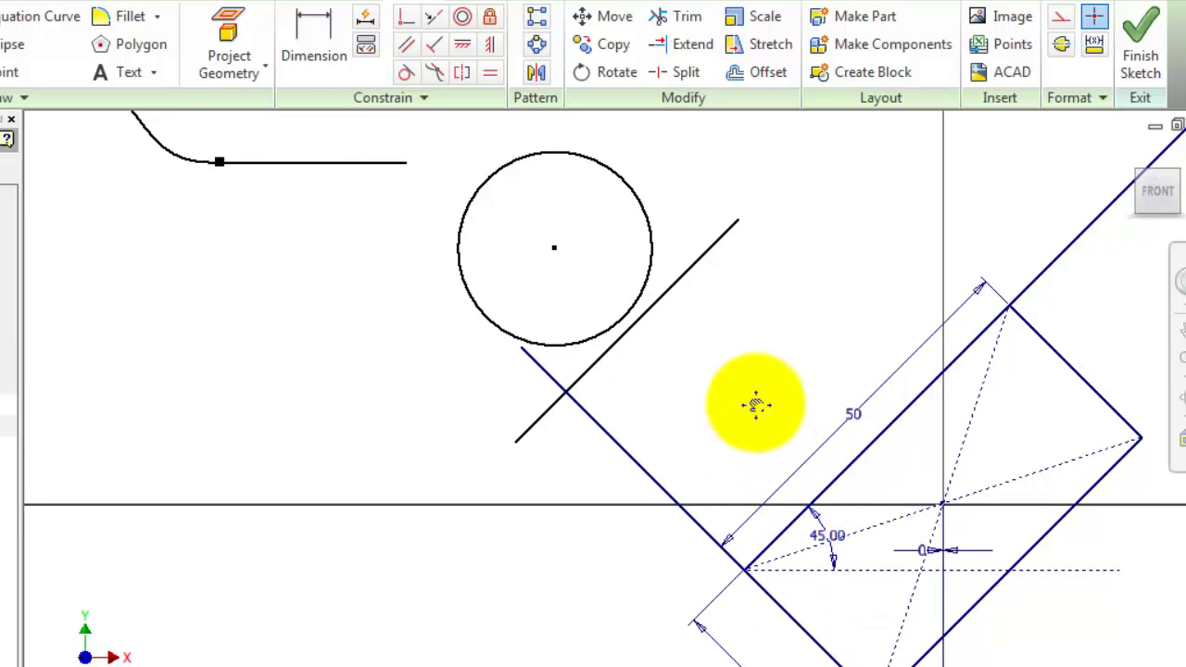
scroll(754, 412, down, 2)
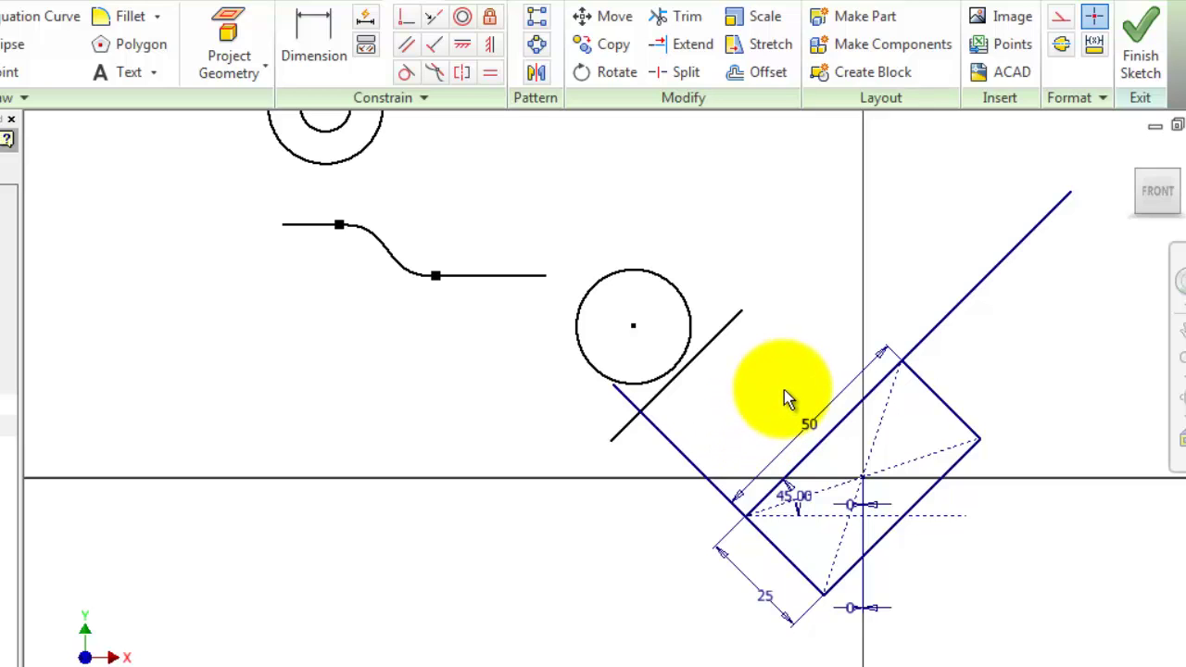